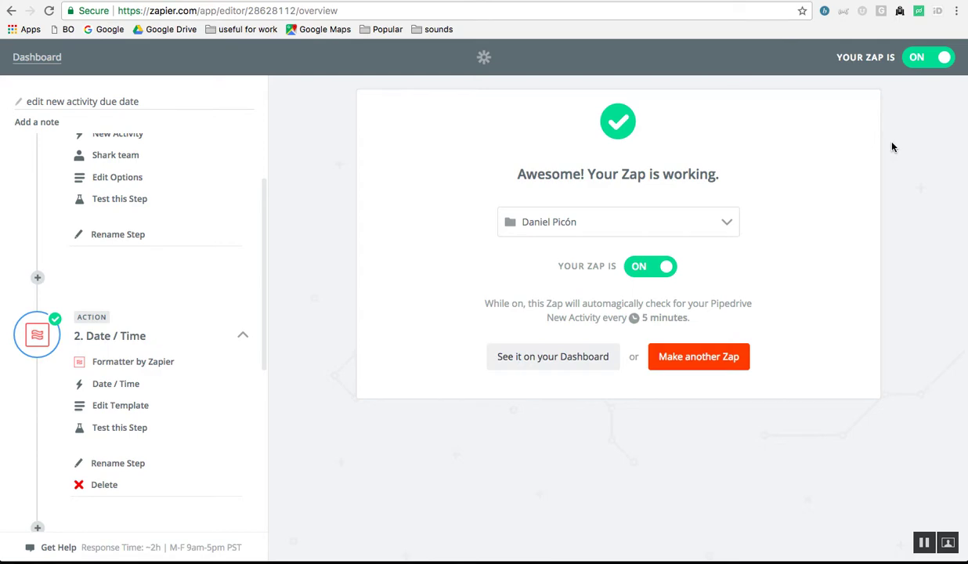
Step: Review the zap's steps in the sidebar, then switch to Pipedrive's Activities list of 93 planned activities
scroll(105, 239, "up", 2)
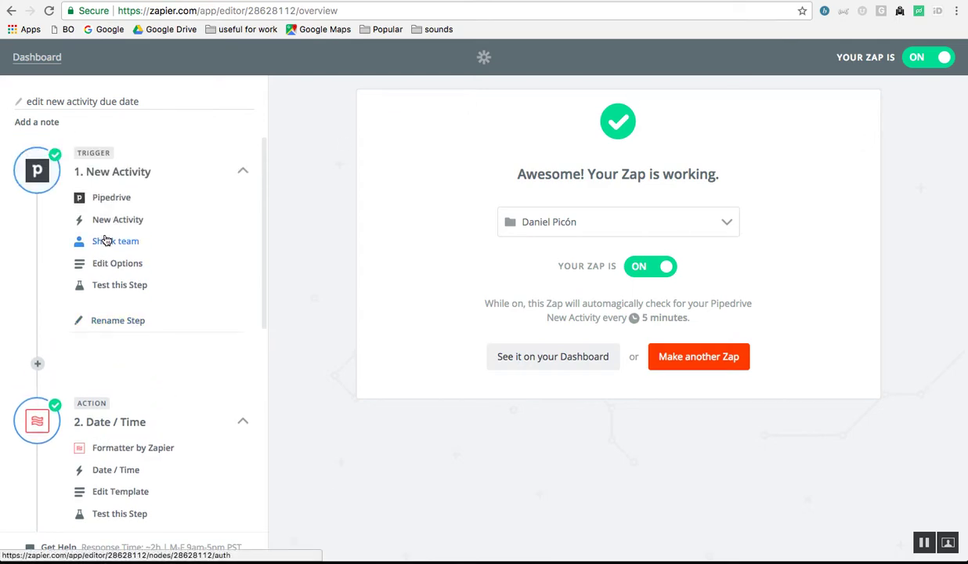
scroll(104, 240, "down", 5)
scroll(105, 239, "up", 5)
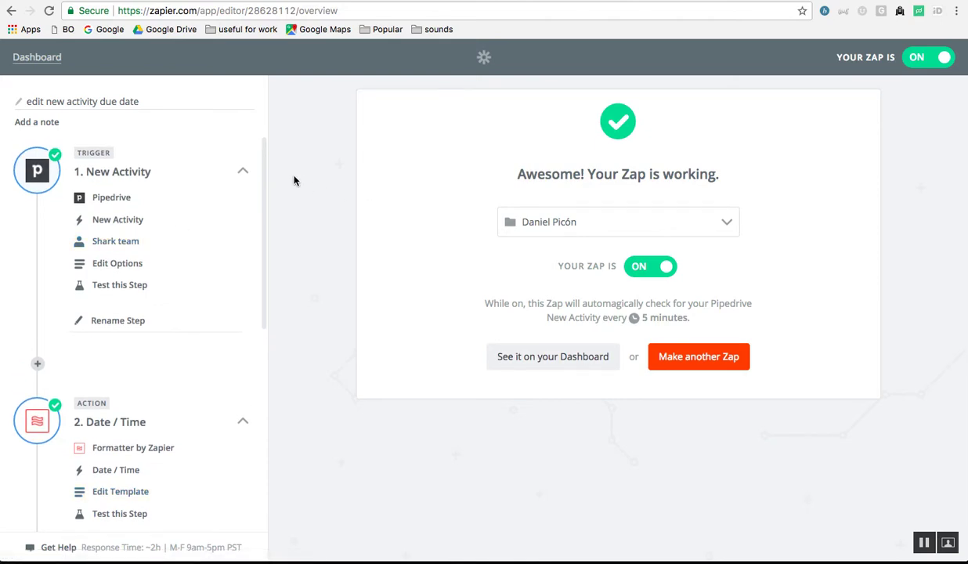
key("ctrl+Tab")
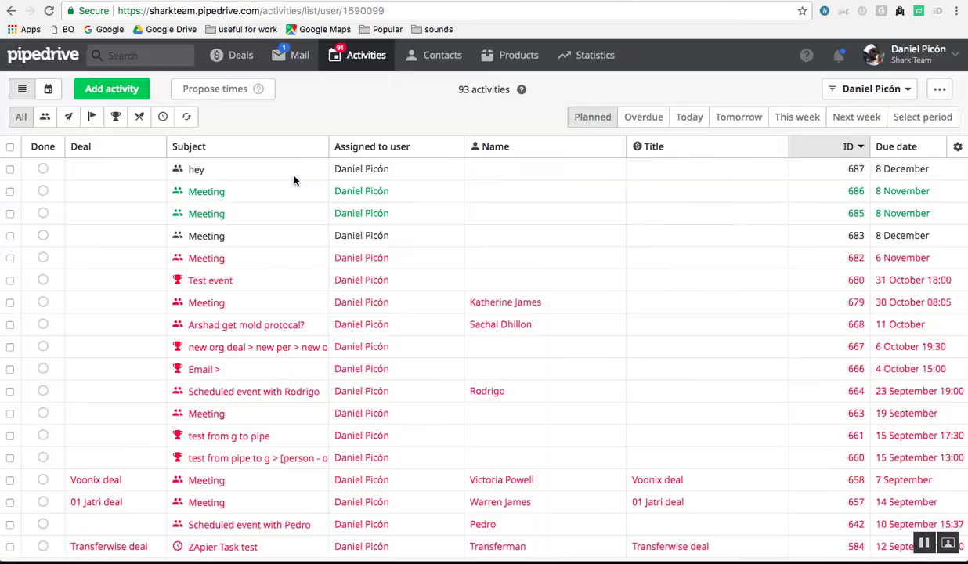
Step: Add and save a new Pipedrive activity with subject 'Test Zapier'
left_click(116, 90)
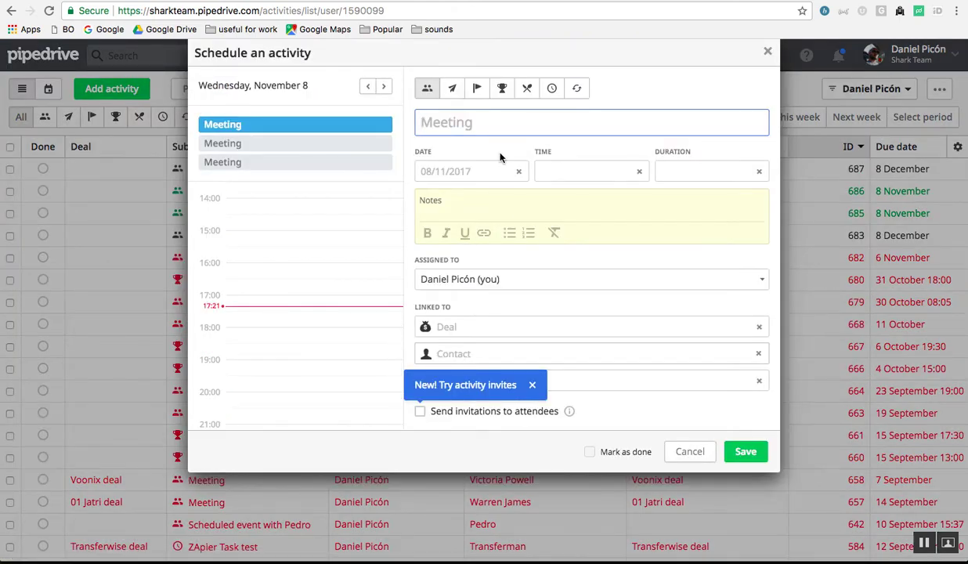
type("Tes")
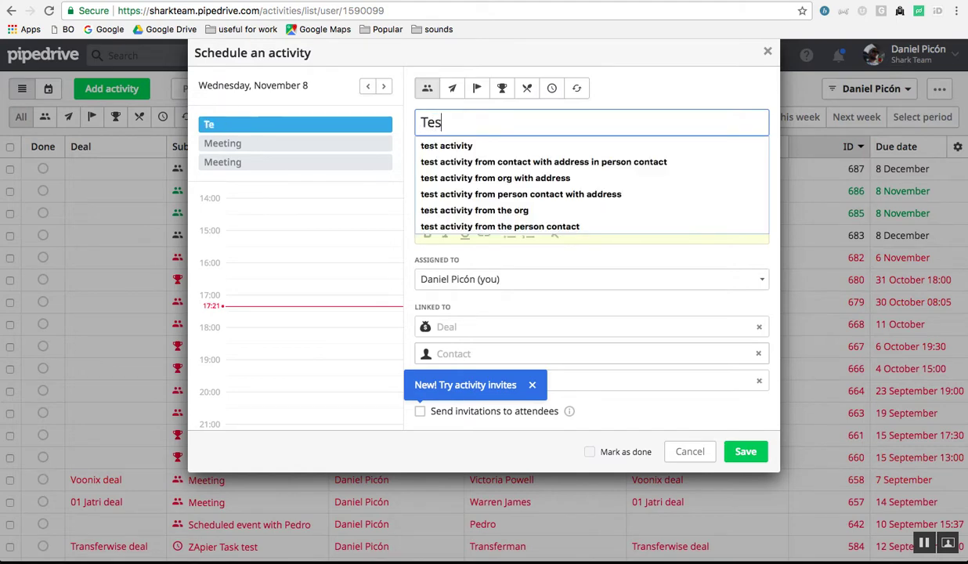
type("t Zapier")
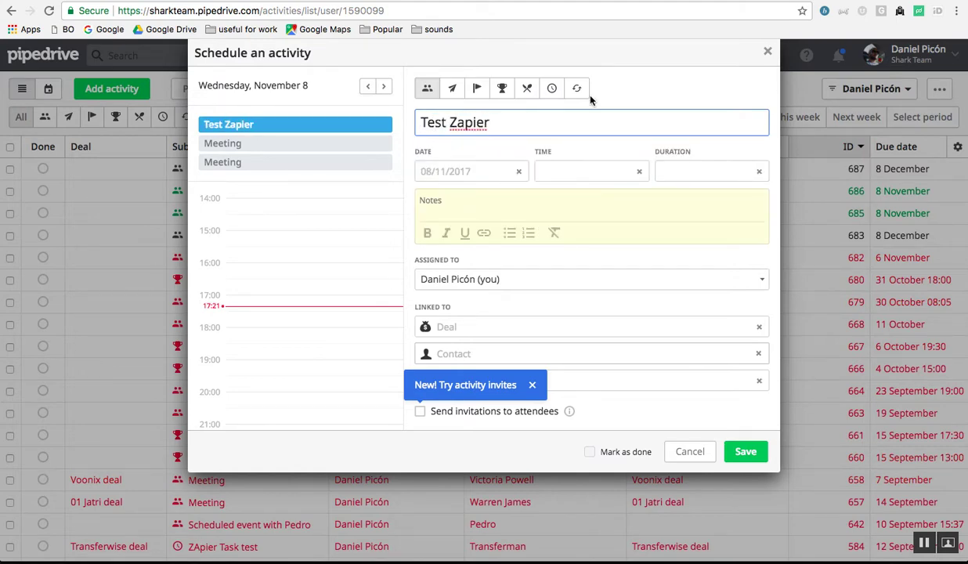
left_click(668, 88)
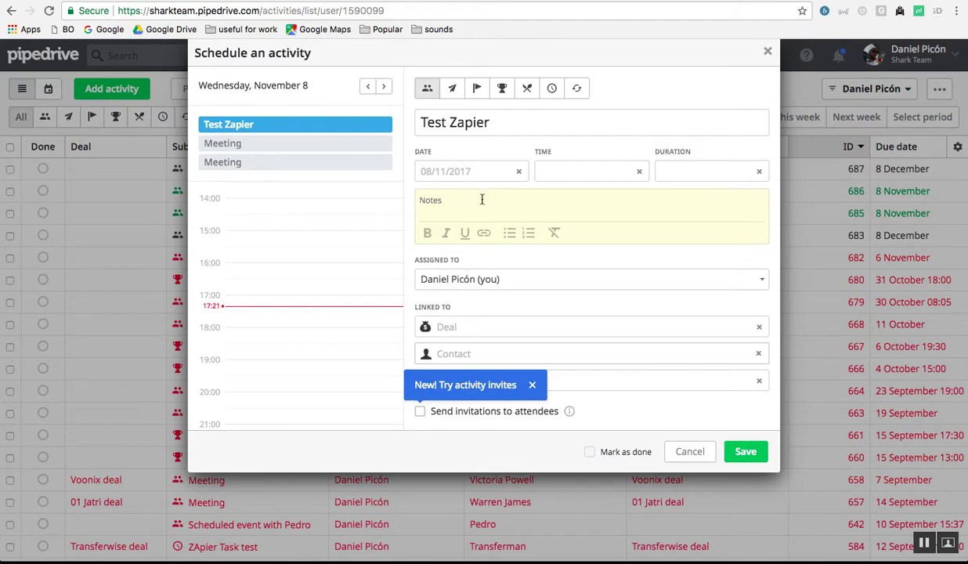
left_click(742, 454)
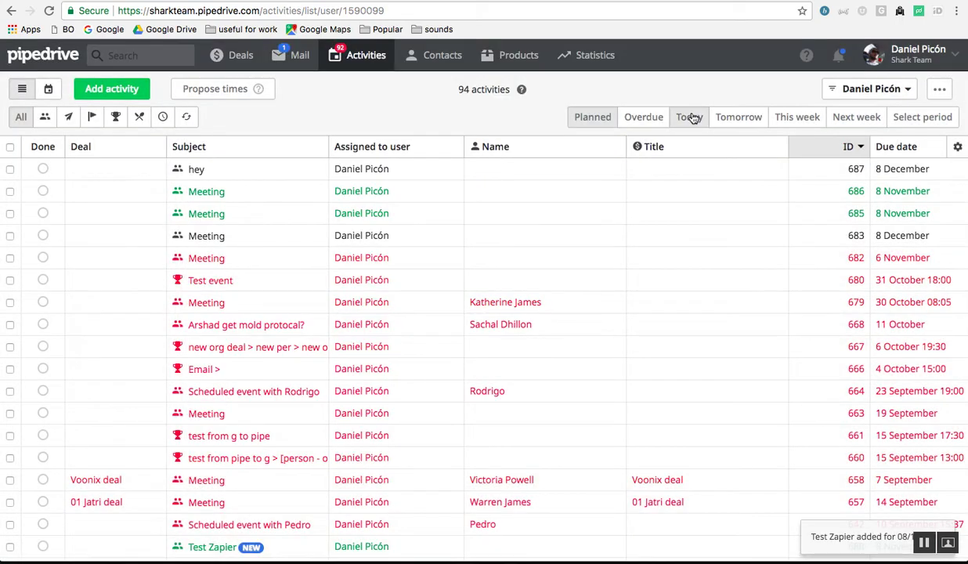
Step: Filter the list to today's three activities with the ID column shown, then return to Zapier
left_click(693, 118)
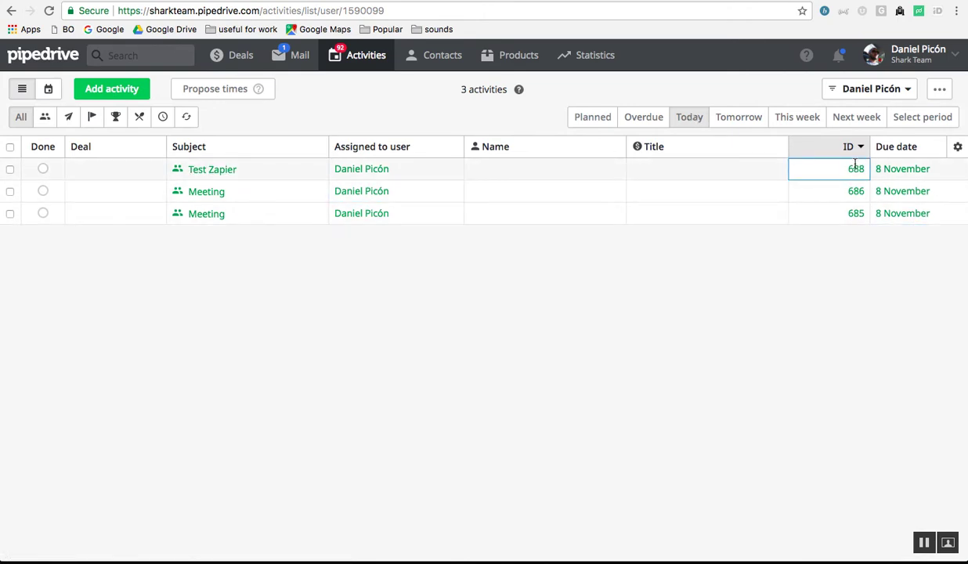
left_click(955, 150)
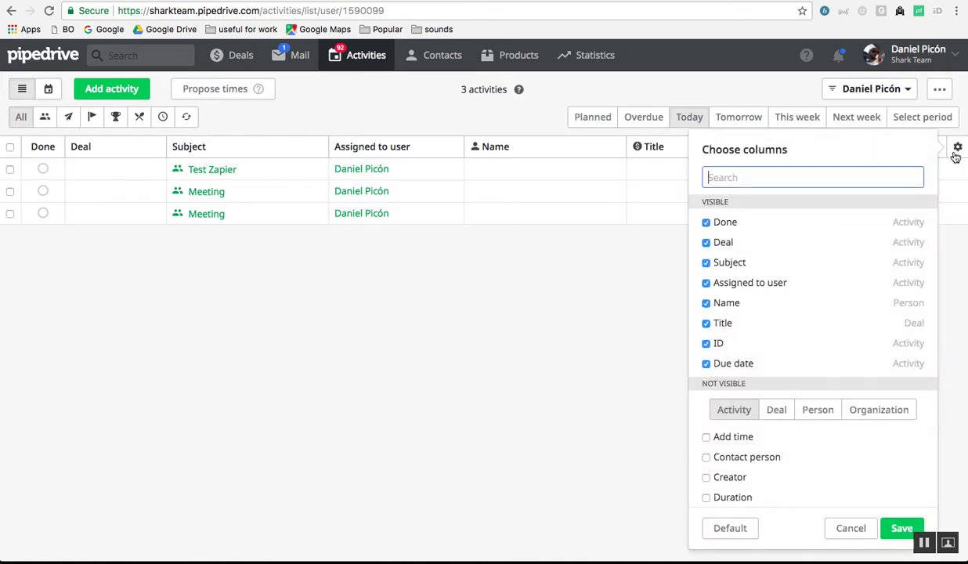
type("id")
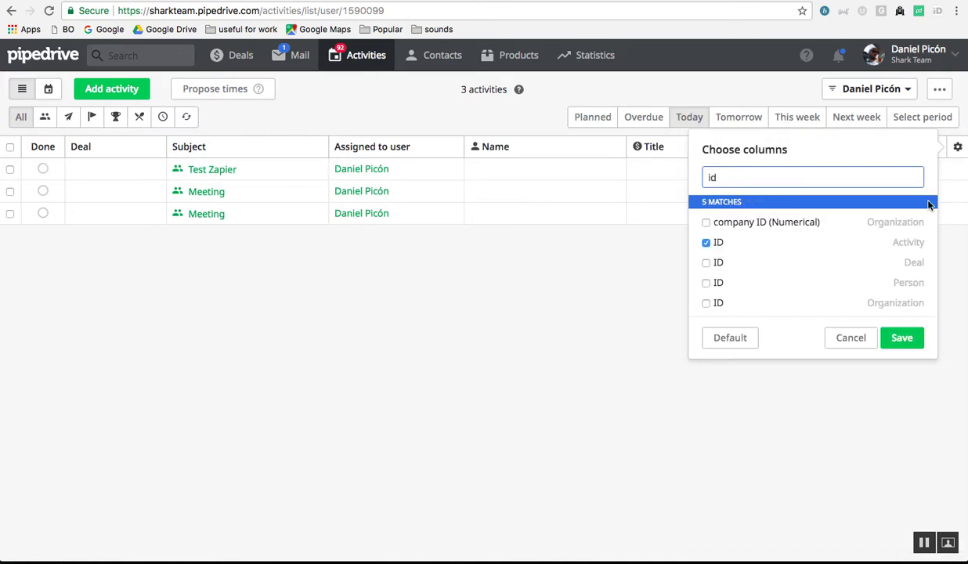
left_click(667, 418)
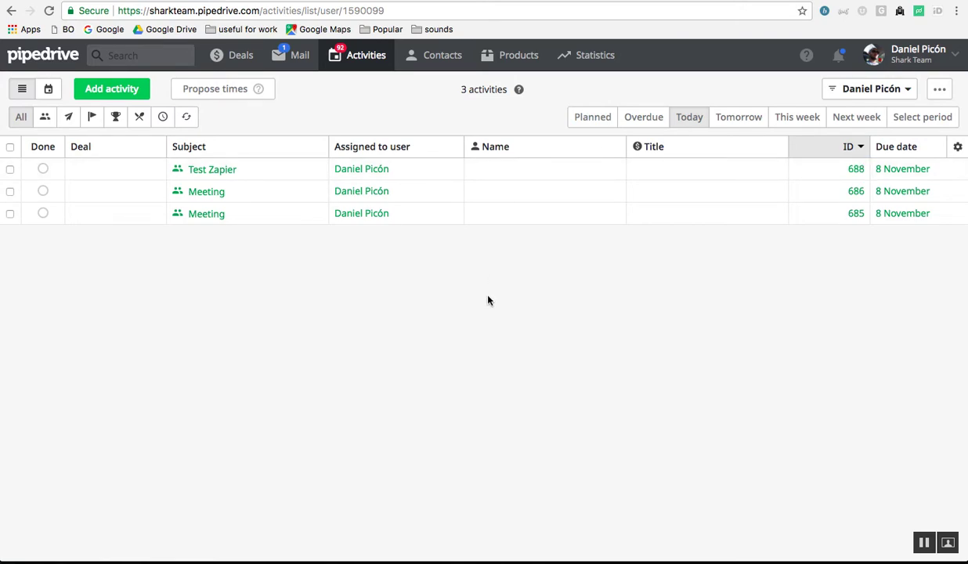
key("ctrl+Tab")
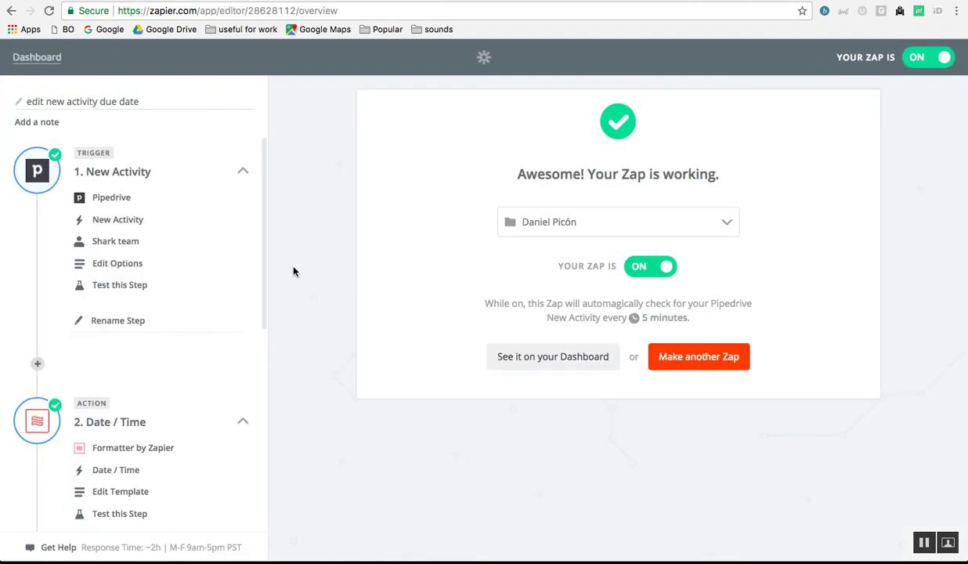
Step: Review the trigger's Pipedrive app, New Activity event and Shark team account
scroll(188, 301, "down", 5)
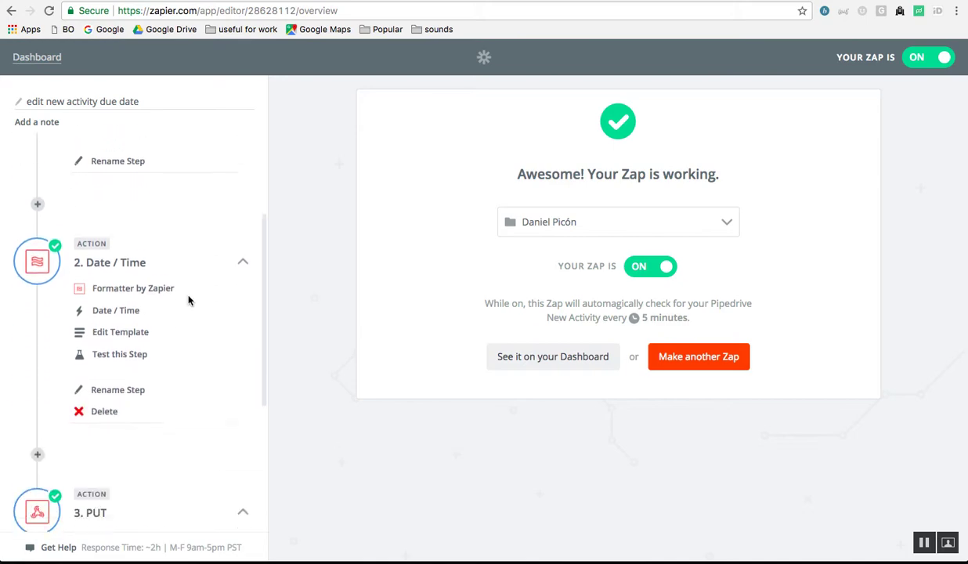
scroll(190, 302, "up", 5)
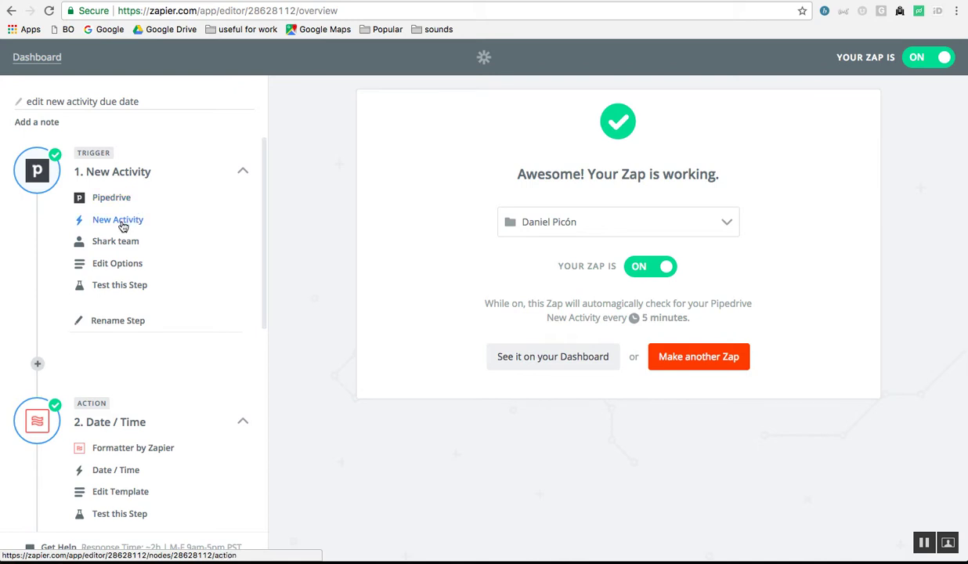
left_click(110, 202)
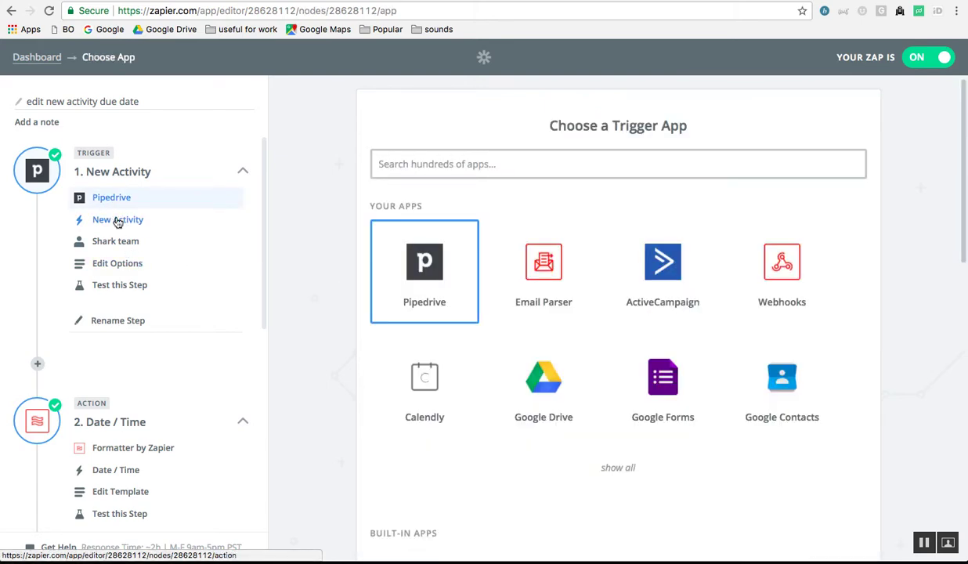
left_click(117, 221)
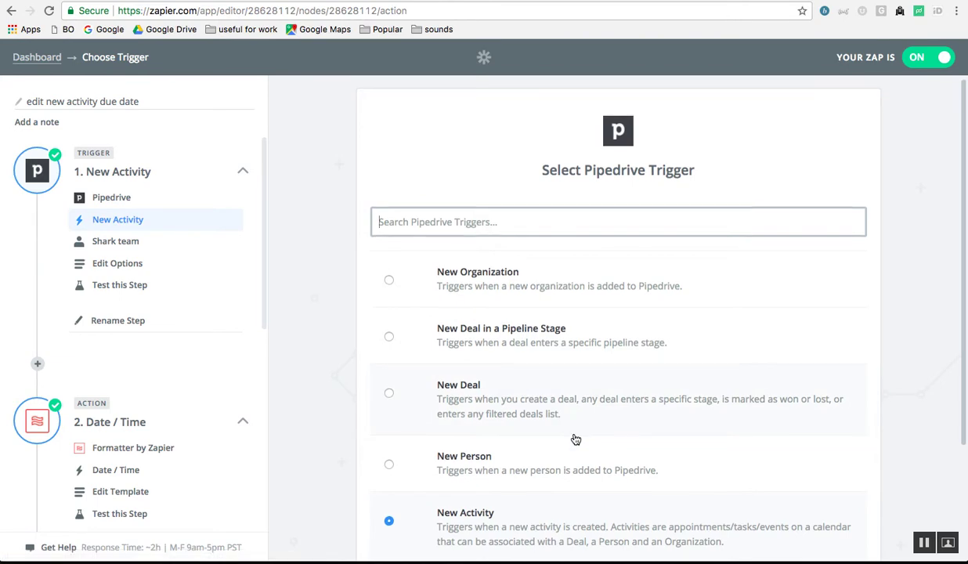
scroll(574, 440, "down", 3)
scroll(561, 371, "up", 3)
scroll(561, 371, "down", 2)
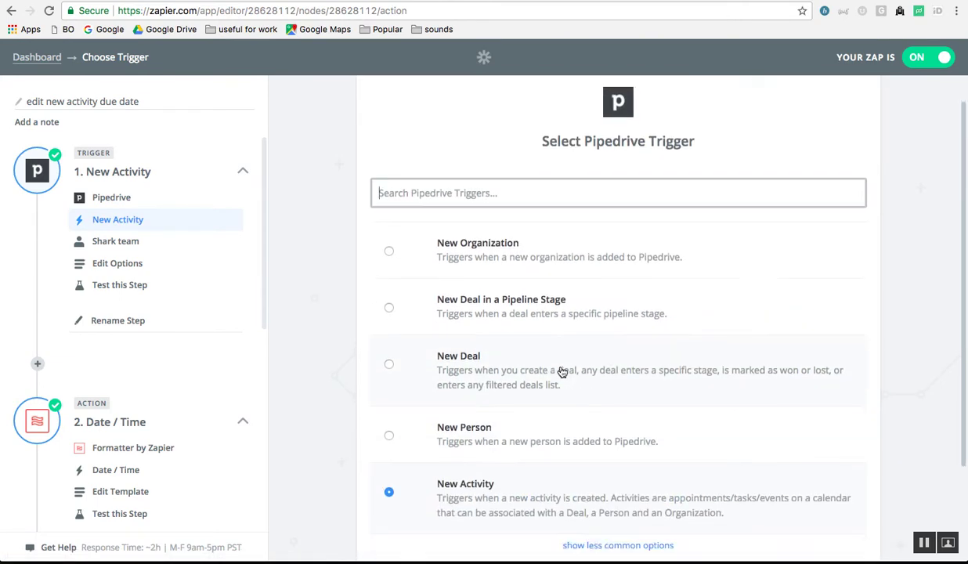
left_click(150, 241)
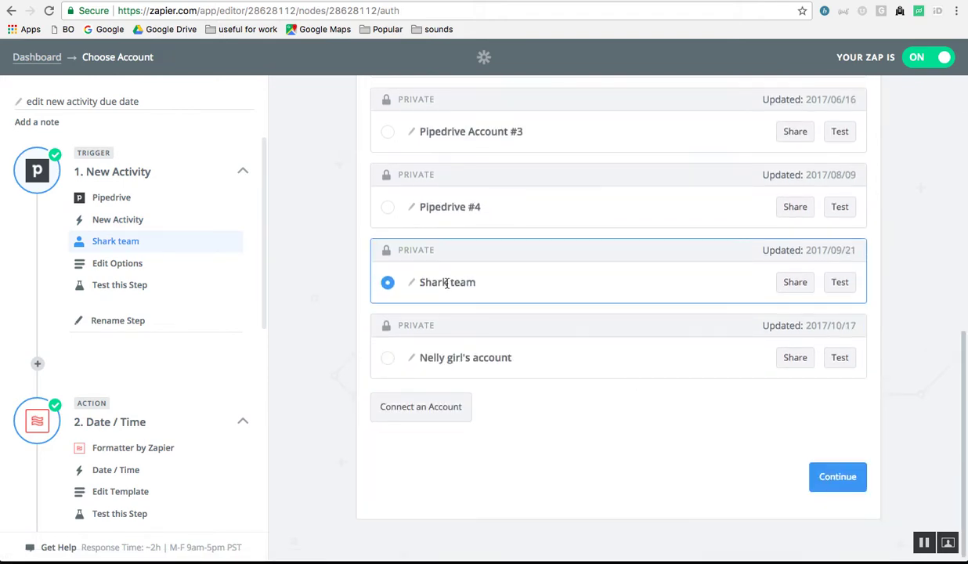
Step: Open the trigger's activity options and browse the User list without changing it
left_click(134, 265)
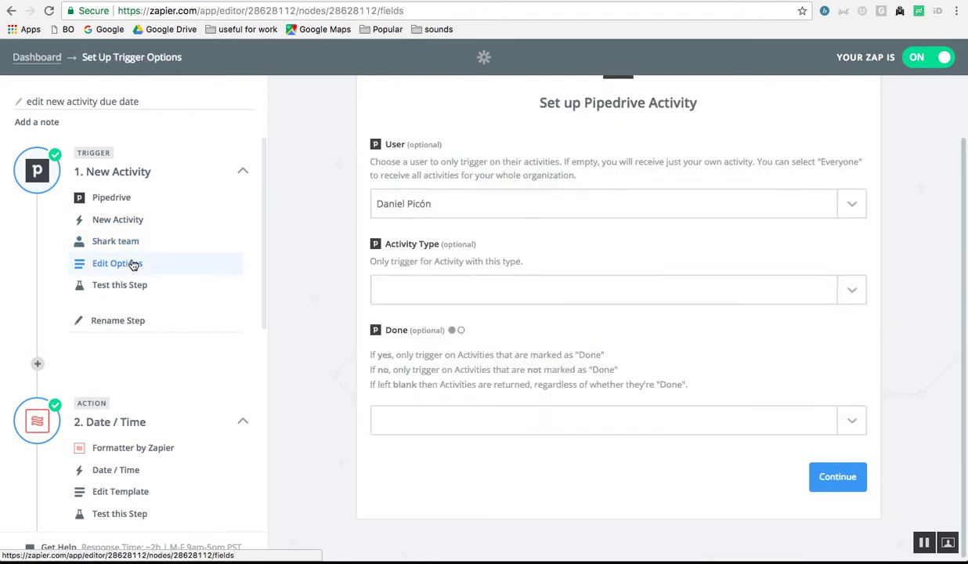
scroll(472, 241, "up", 2)
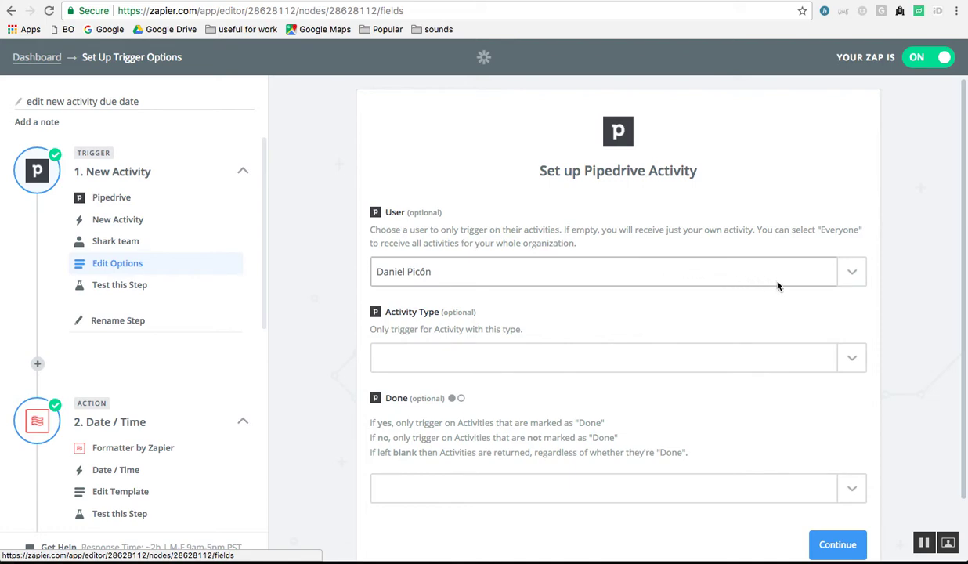
left_click(853, 276)
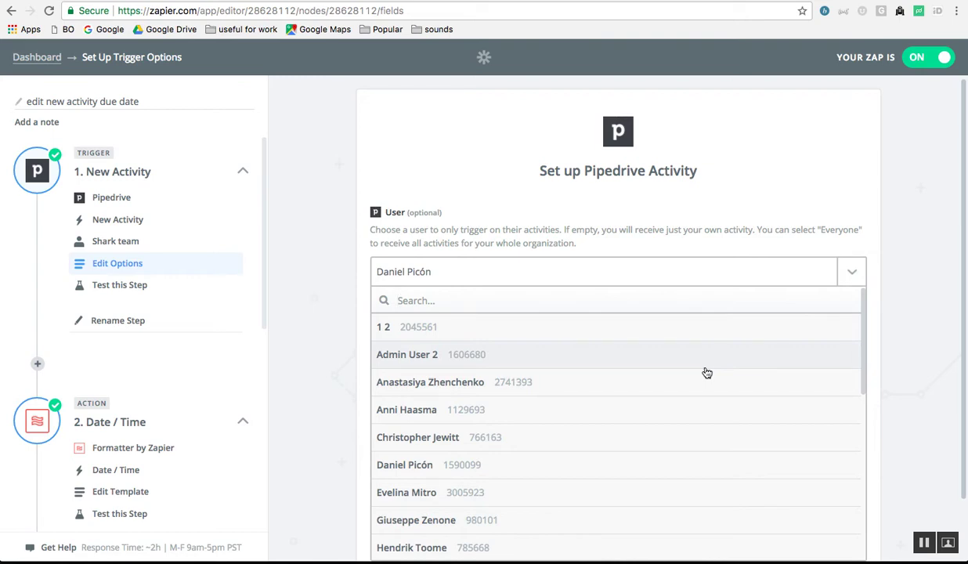
scroll(707, 372, "down", 5)
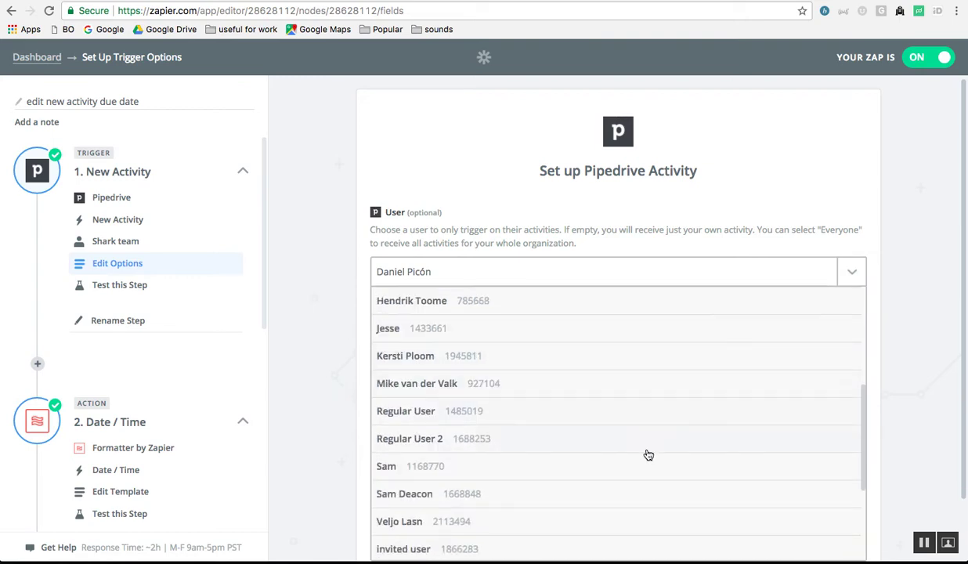
scroll(648, 455, "down", 2)
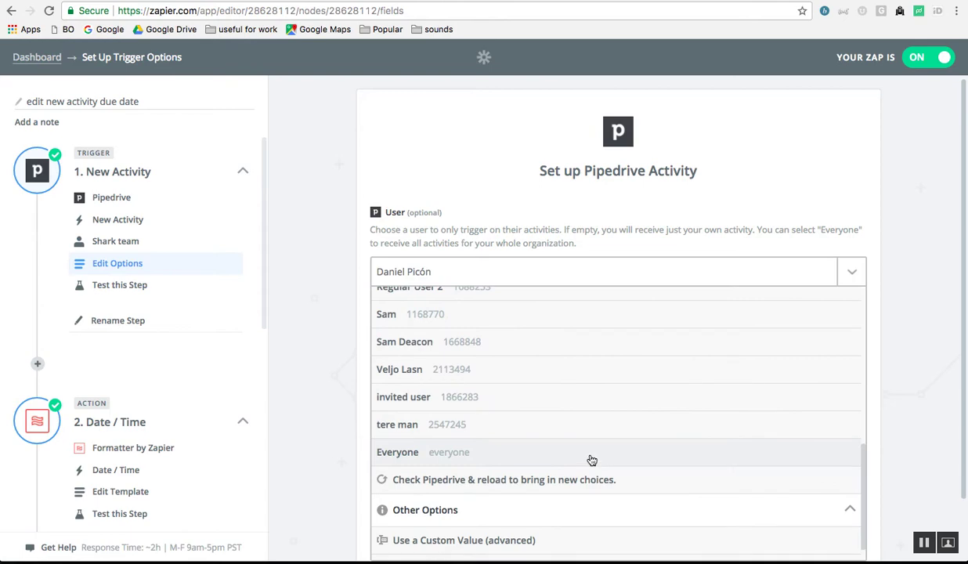
scroll(592, 460, "up", 7)
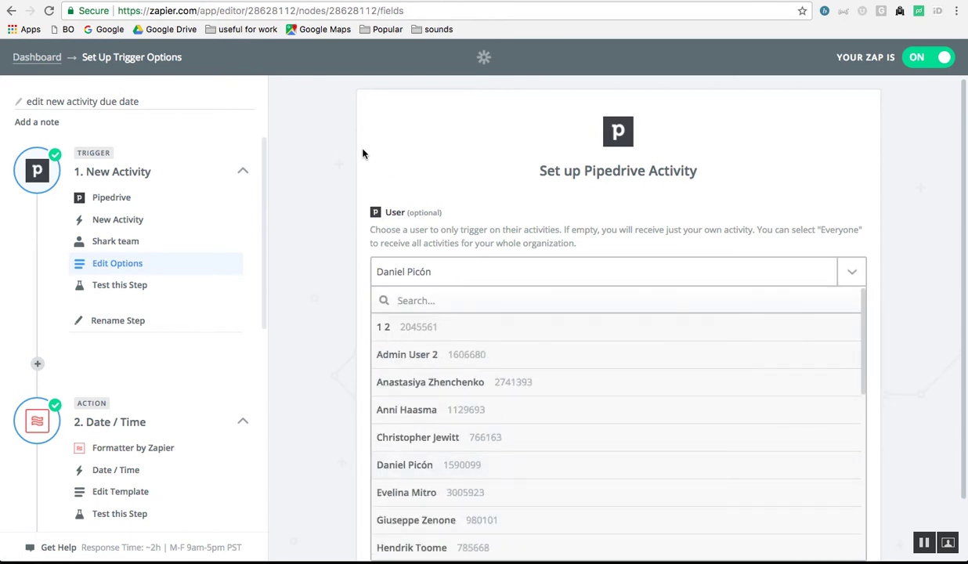
left_click(324, 159)
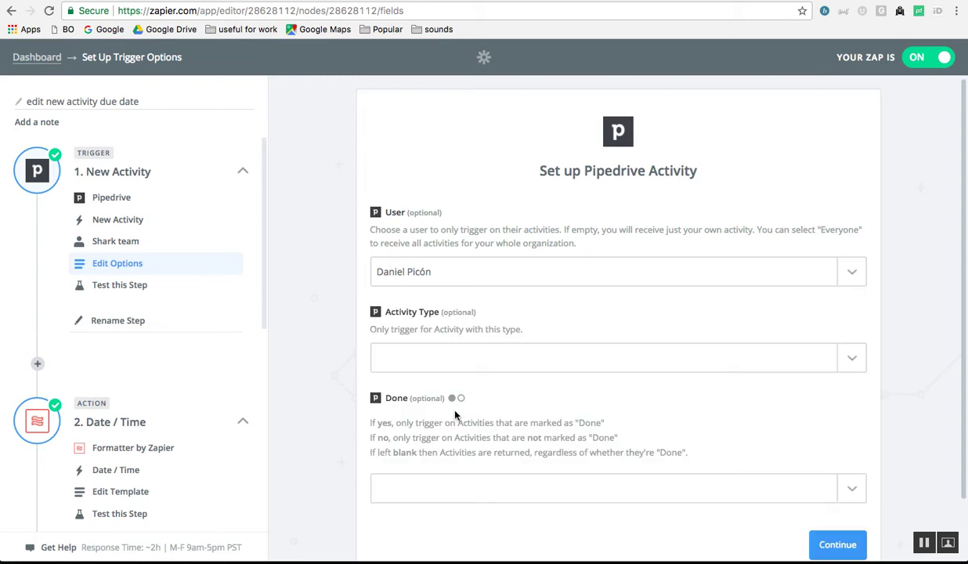
Step: Glance at the Pipedrive API docs and activities list, then return to the trigger options
scroll(455, 415, "down", 2)
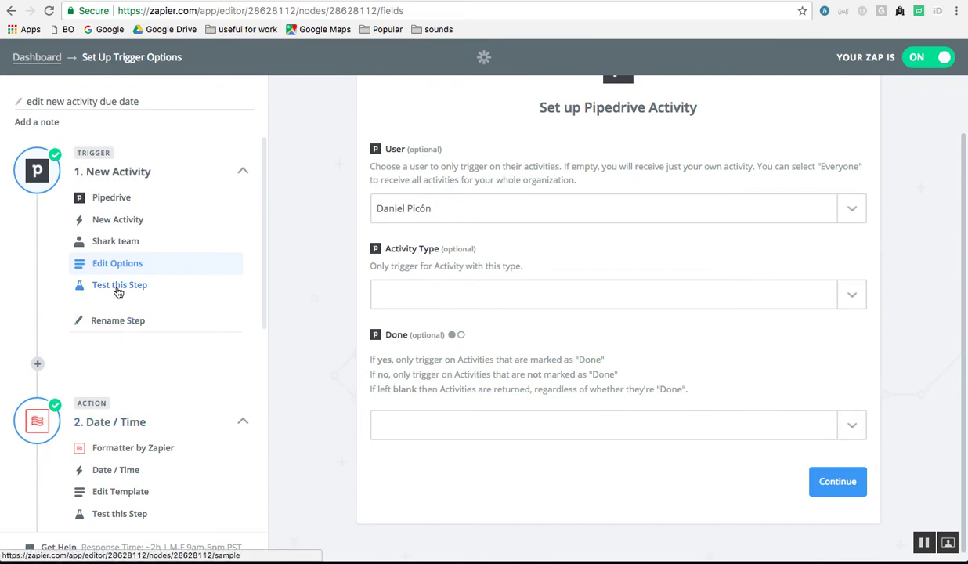
key("ctrl+Tab")
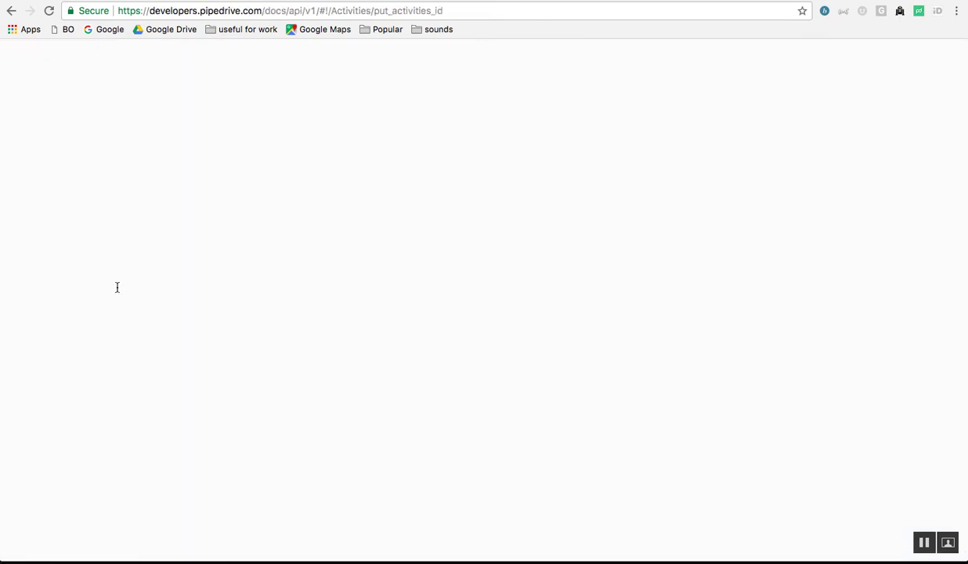
key("ctrl+shift+Tab")
key("ctrl+shift+Tab")
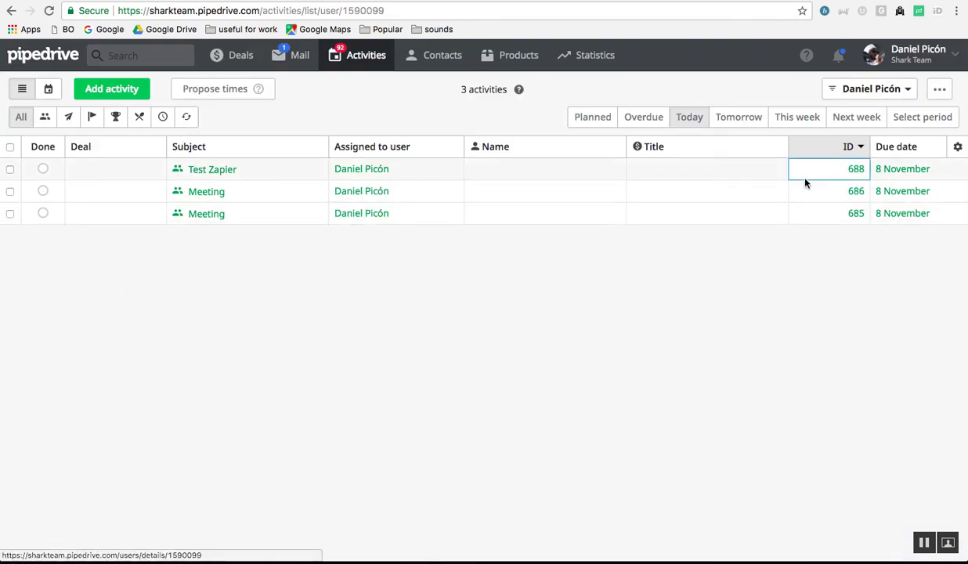
key("ctrl+Tab")
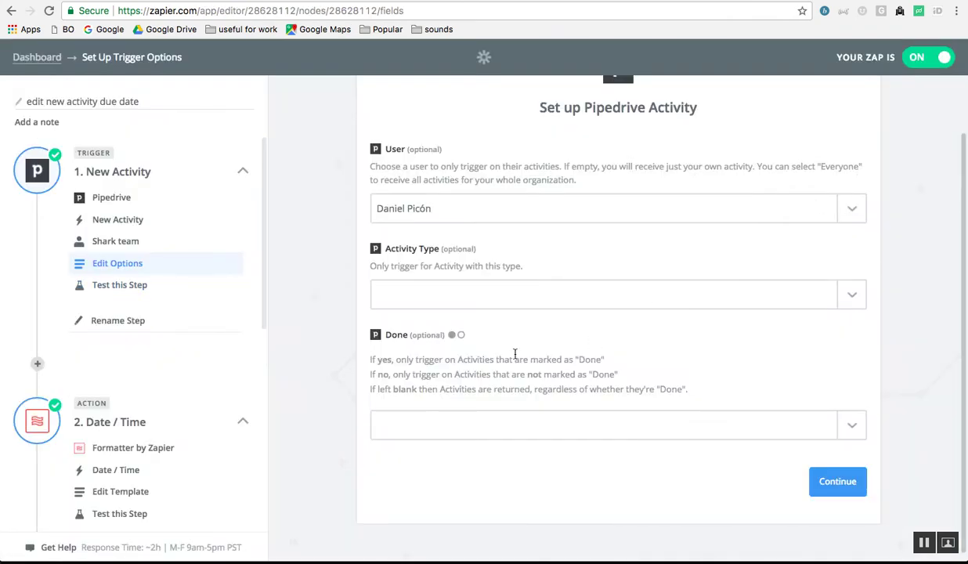
Step: Test the trigger by fetching an existing Pipedrive activity as the sample
left_click(158, 288)
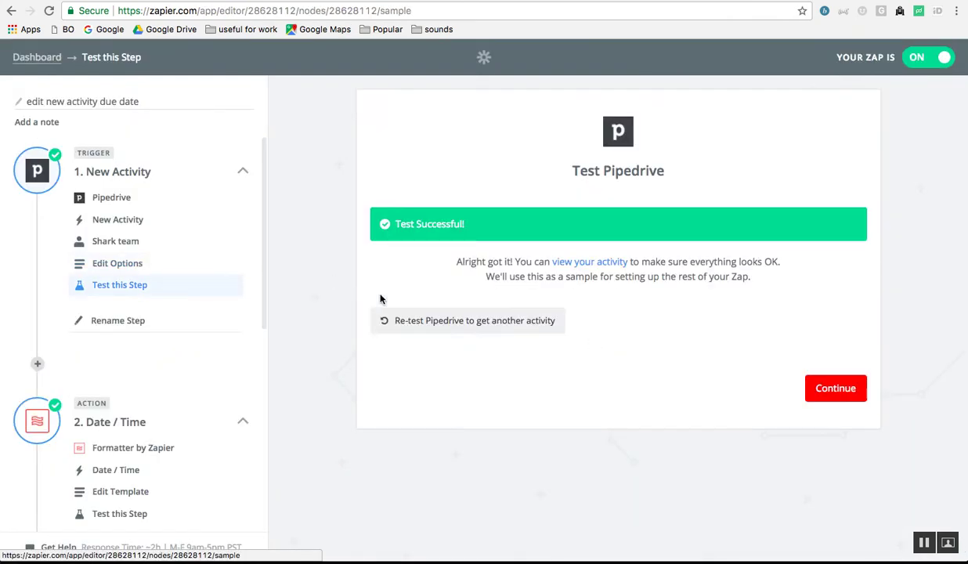
left_click(471, 323)
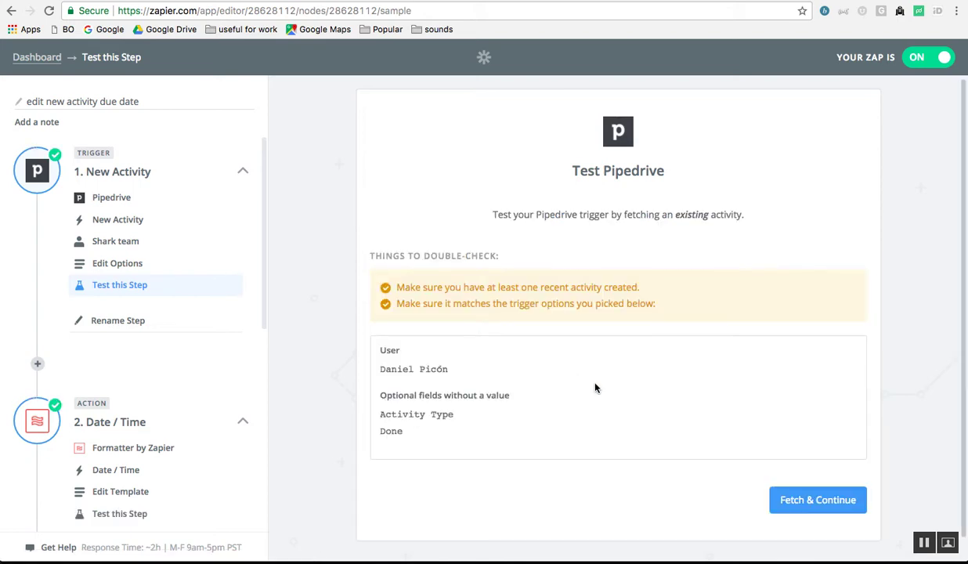
scroll(763, 432, "down", 1)
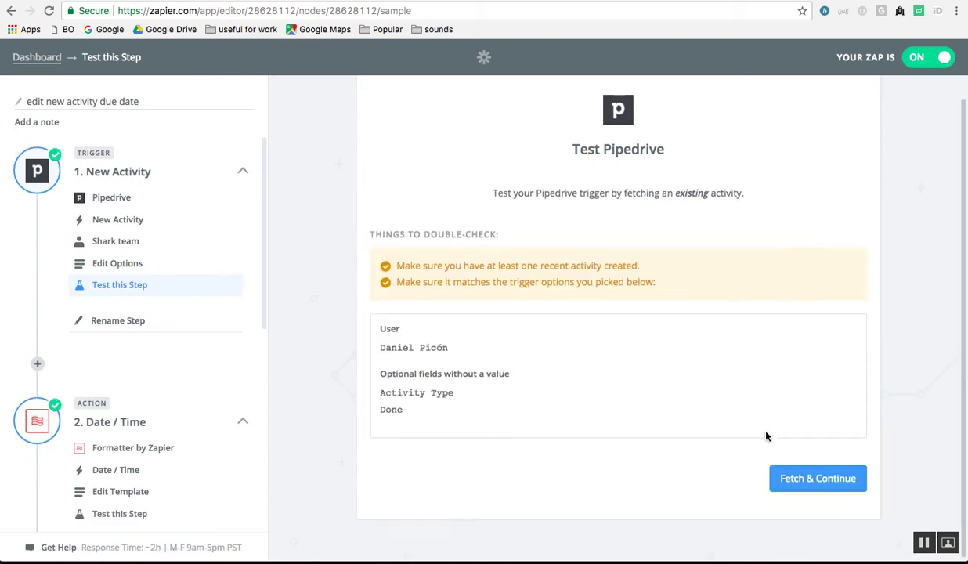
left_click(810, 478)
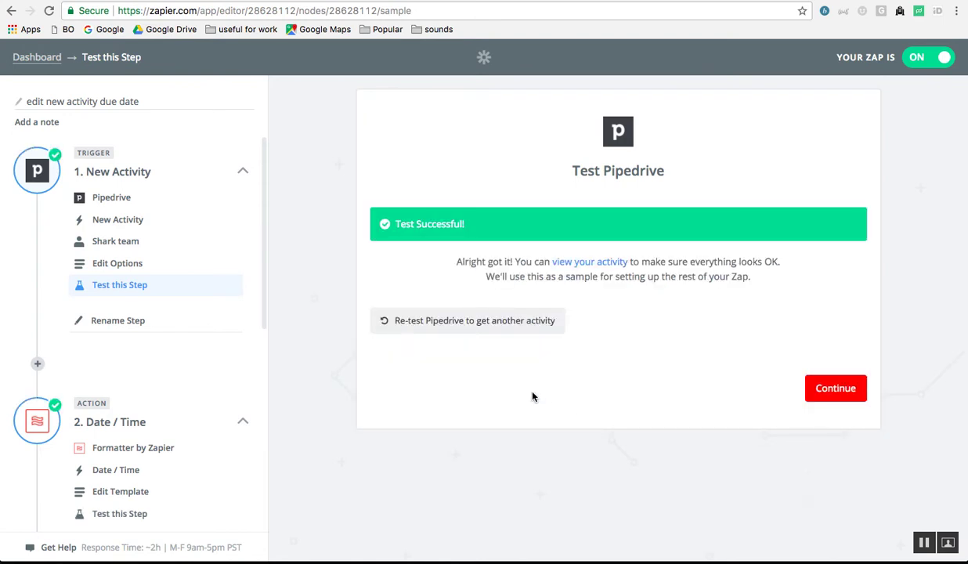
Step: Review the sample's fields: subject Test Zapier, id 688, due_date 2017-11-08
left_click(587, 265)
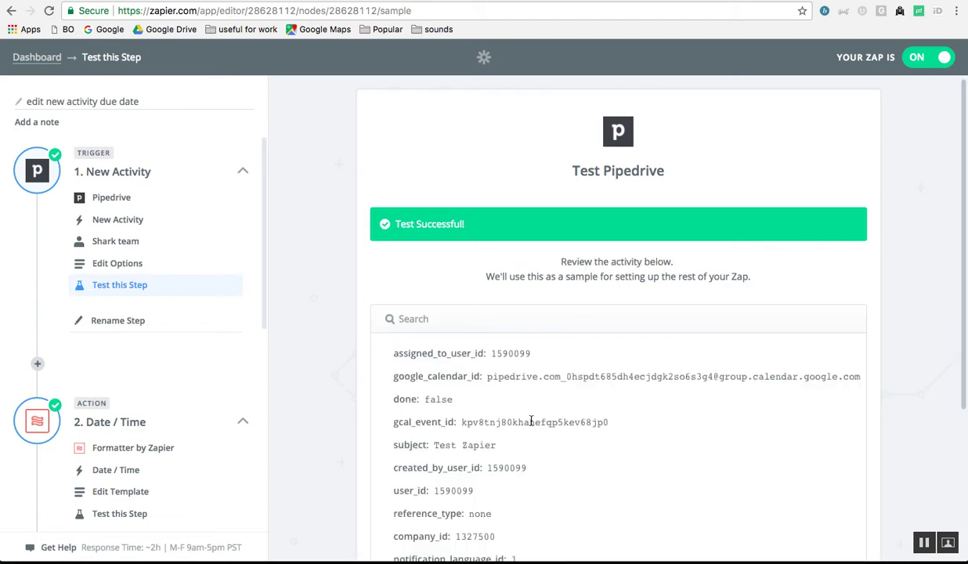
scroll(531, 421, "down", 2)
scroll(520, 391, "up", 1)
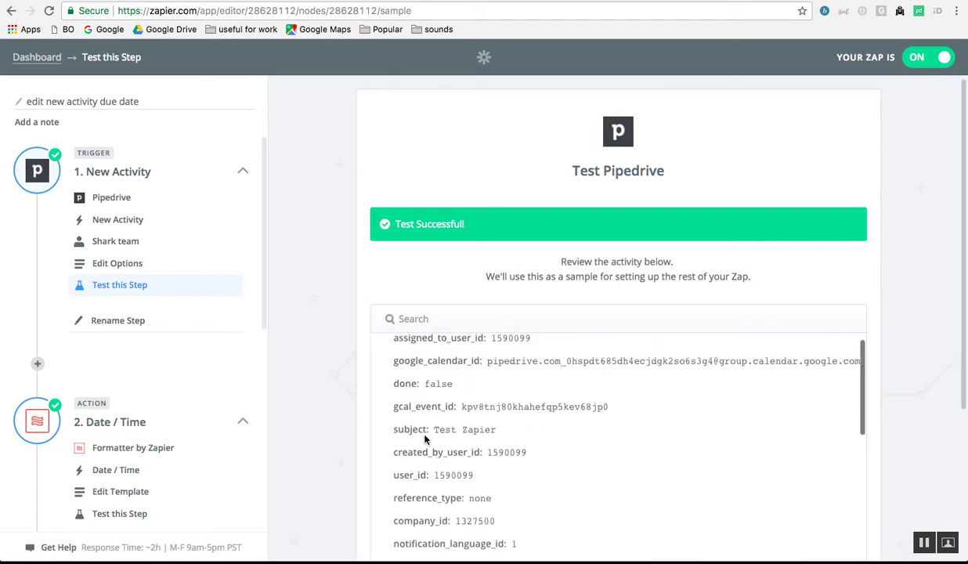
left_click_drag(433, 429, 492, 429)
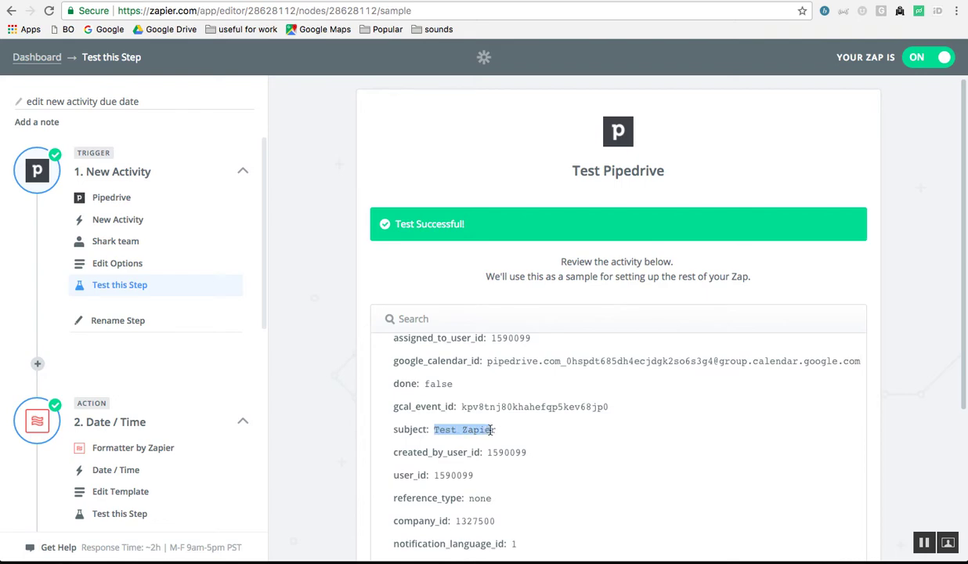
scroll(493, 423, "down", 3)
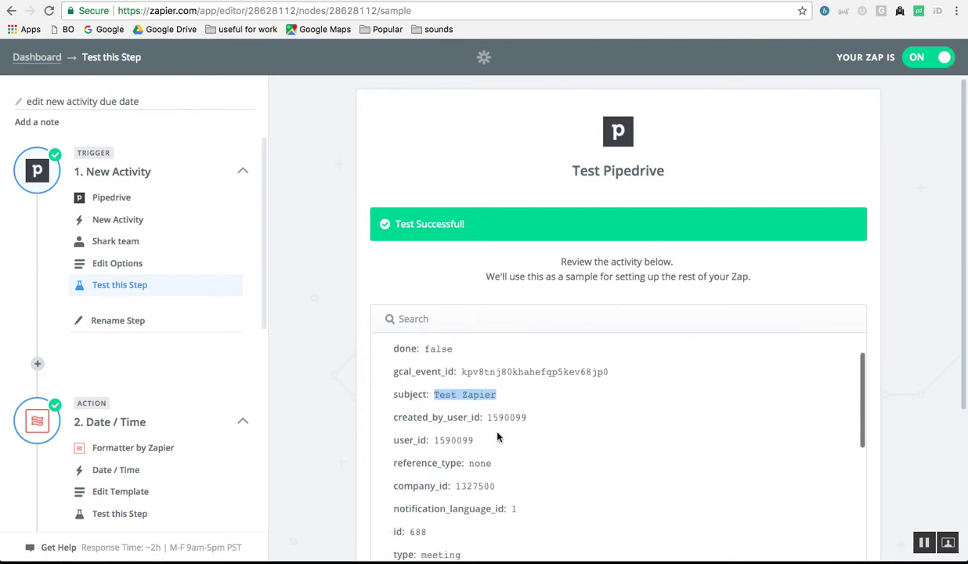
double_click(418, 475)
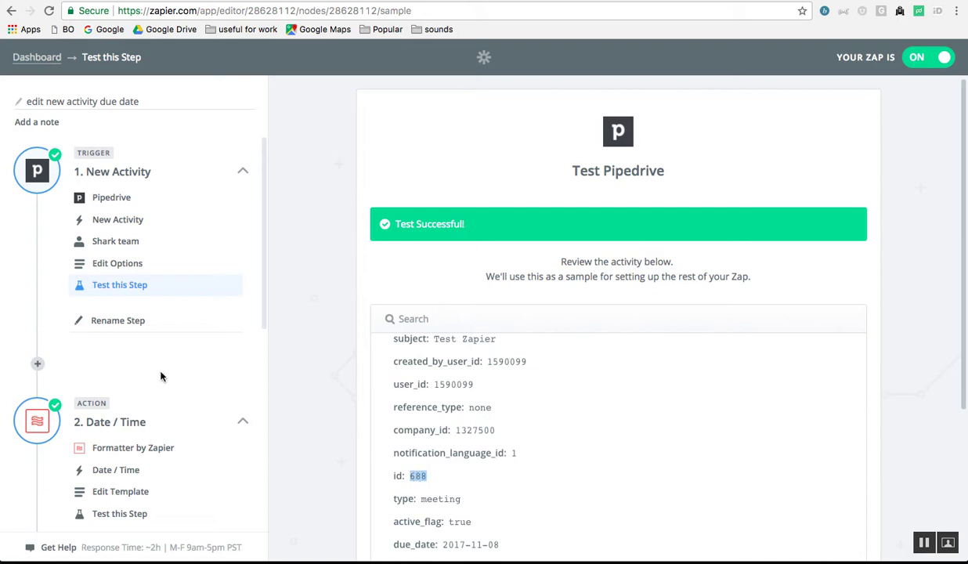
scroll(159, 374, "down", 3)
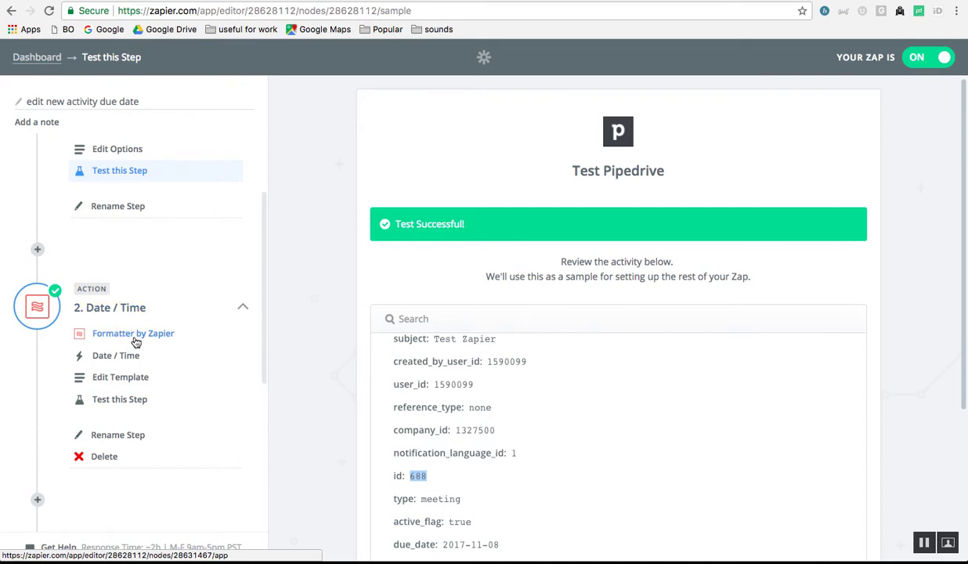
Step: Show the action choices for the Formatter by Zapier Date / Time step
left_click(136, 341)
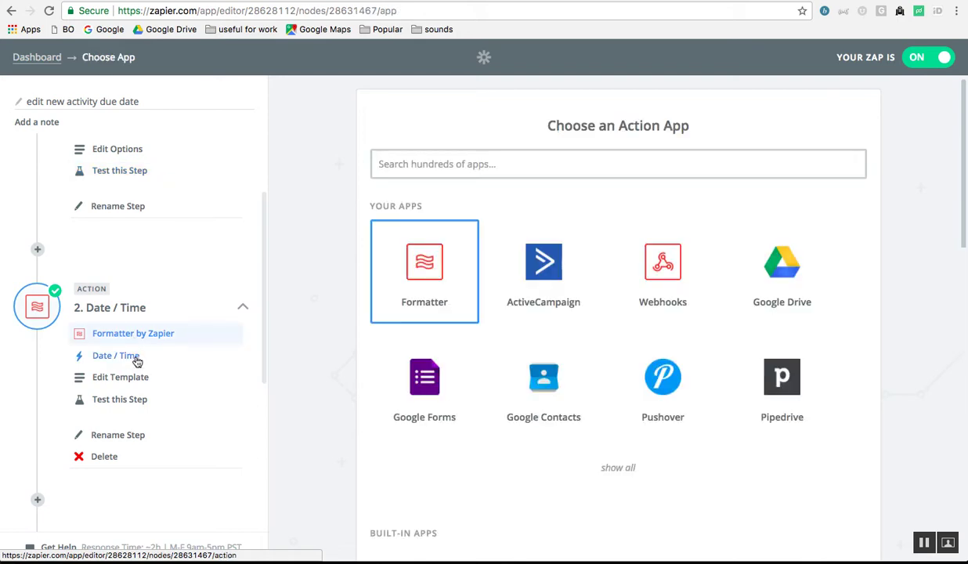
left_click(137, 358)
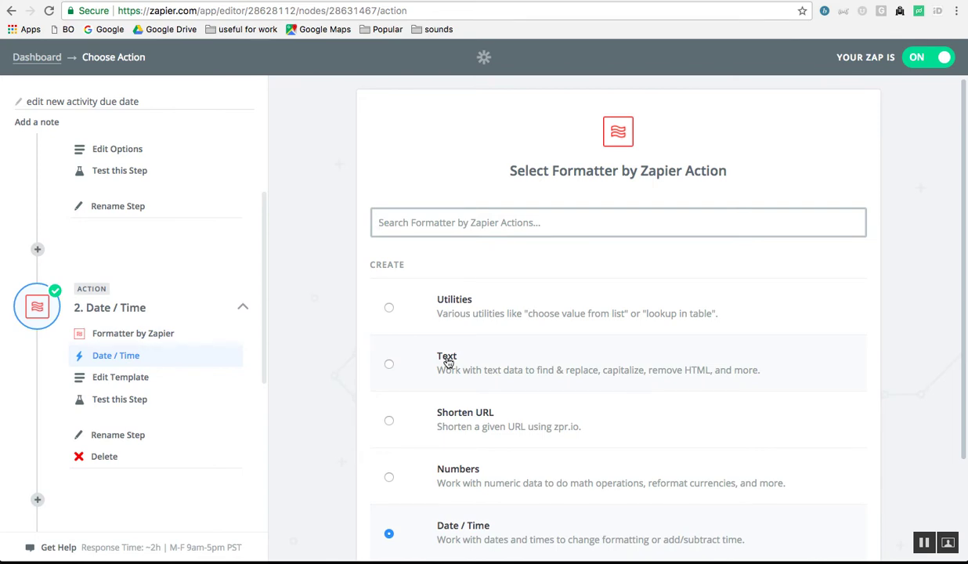
Step: Open the Date / Time step's template settings
scroll(447, 361, "down", 3)
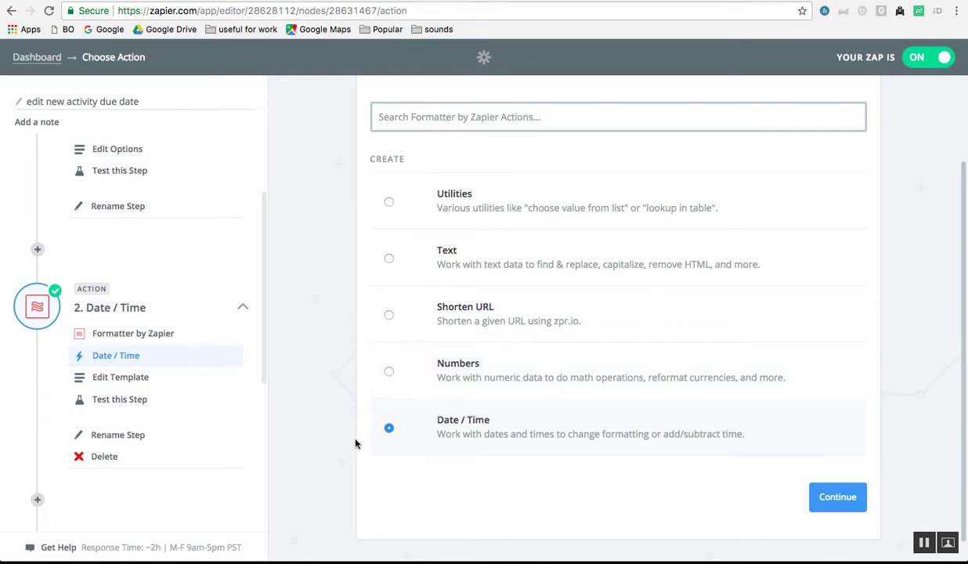
left_click(125, 379)
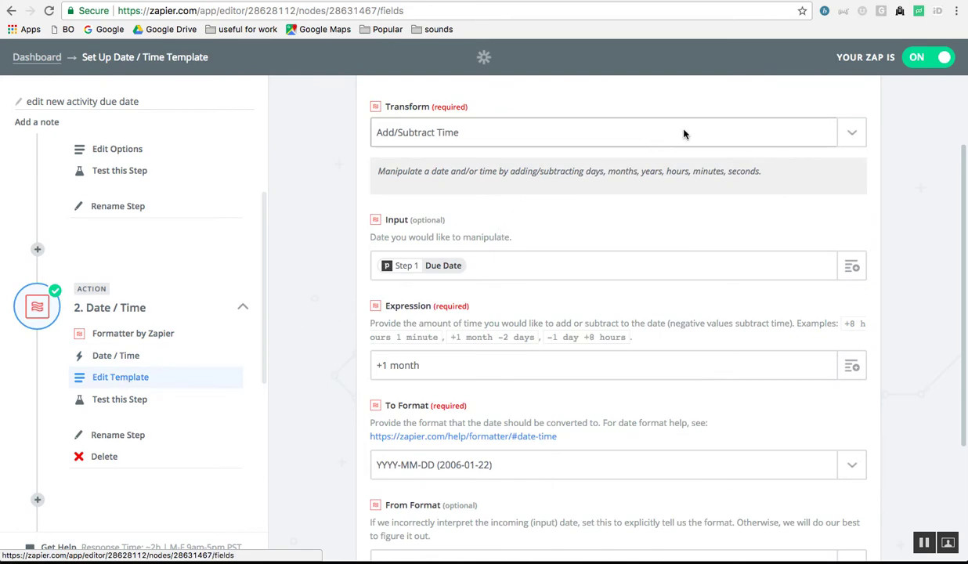
Step: Confirm the transform stays Add/Subtract Time with the trigger's Due Date as input
left_click(852, 135)
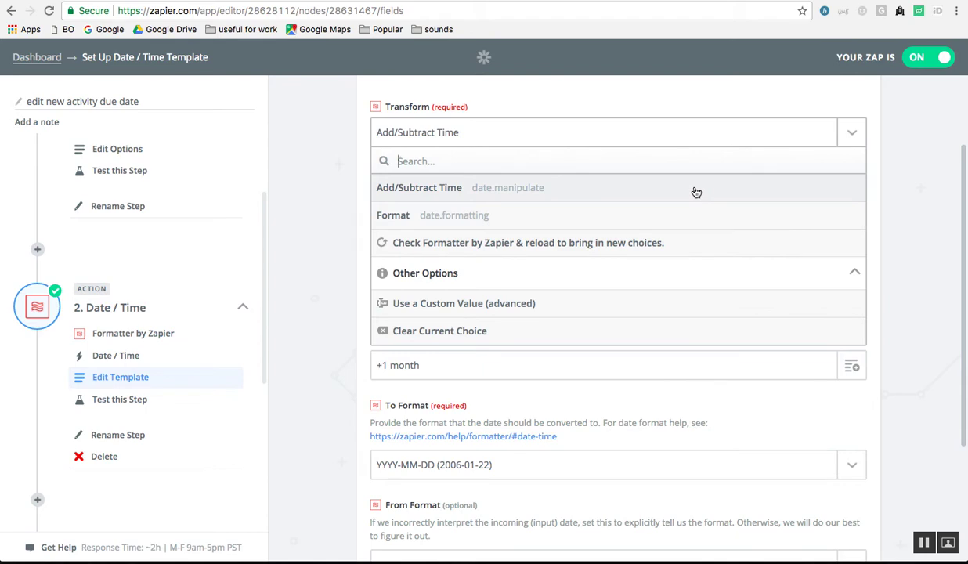
left_click(912, 174)
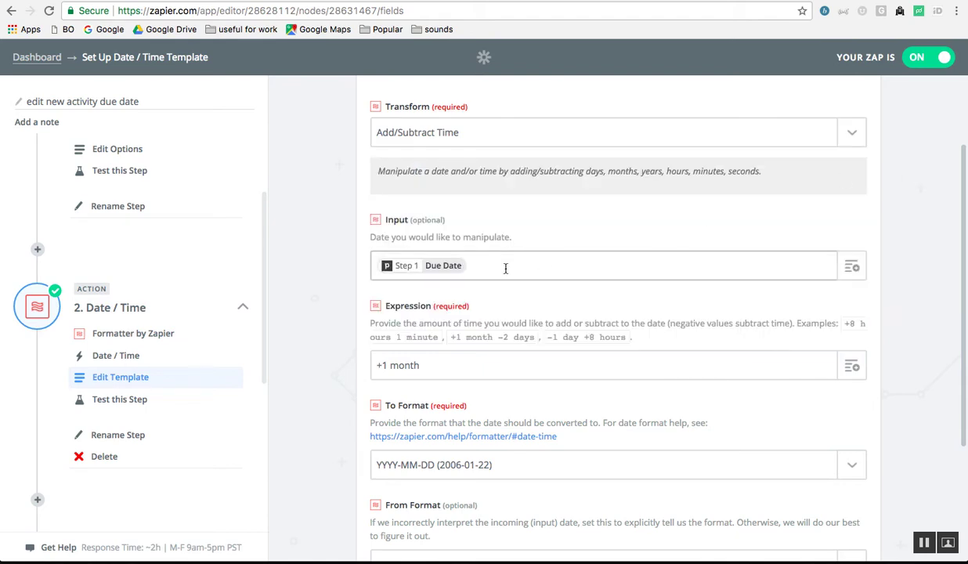
left_click(850, 274)
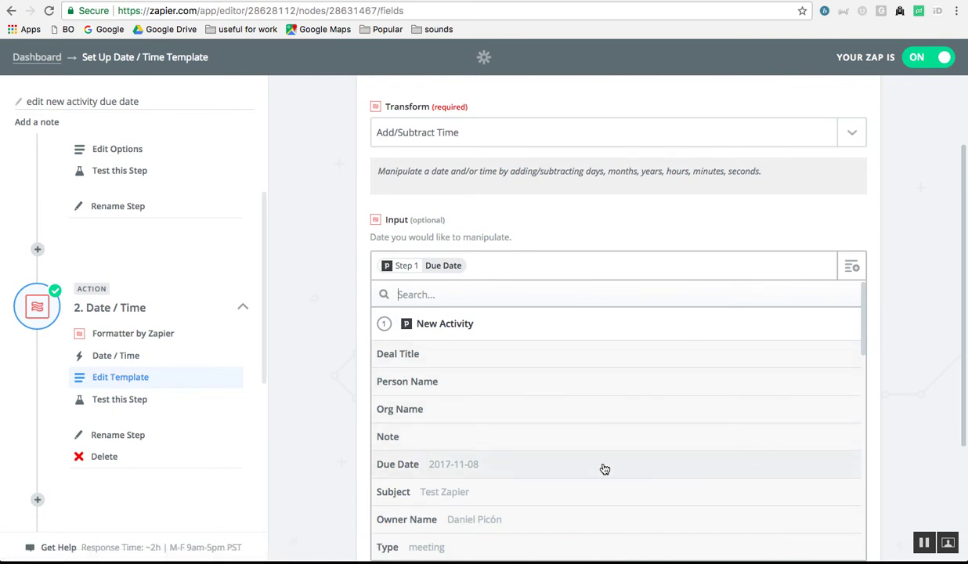
scroll(231, 225, "up", 3)
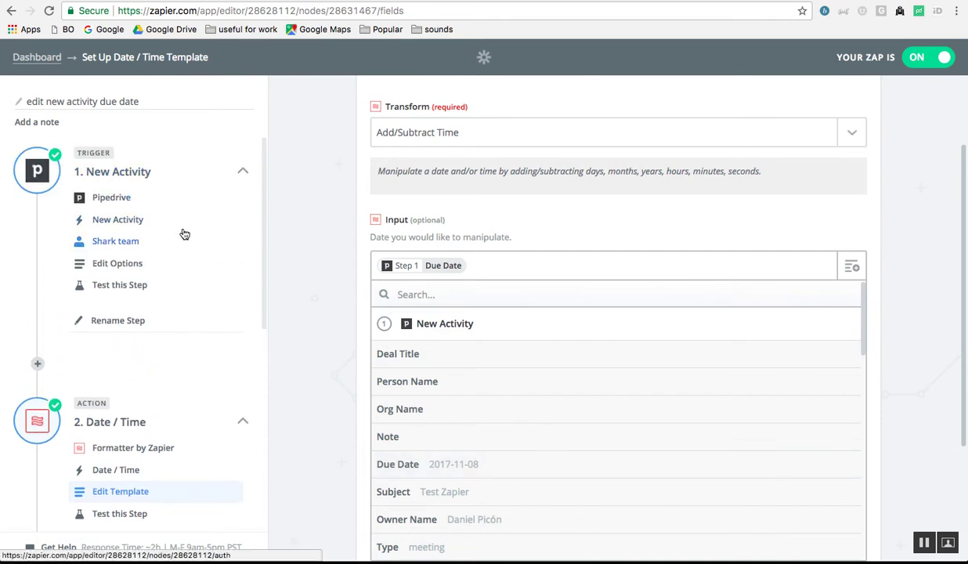
left_click(345, 307)
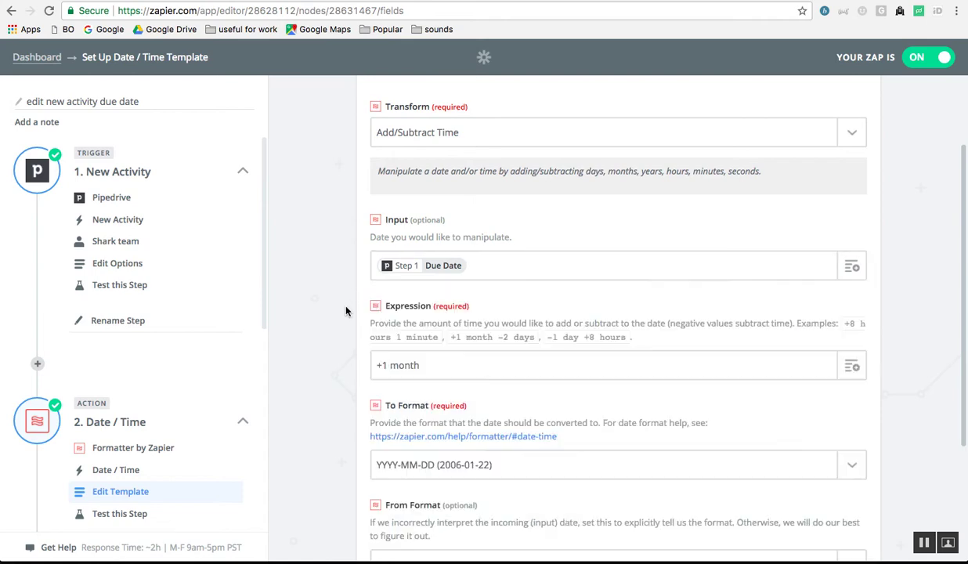
left_click(851, 267)
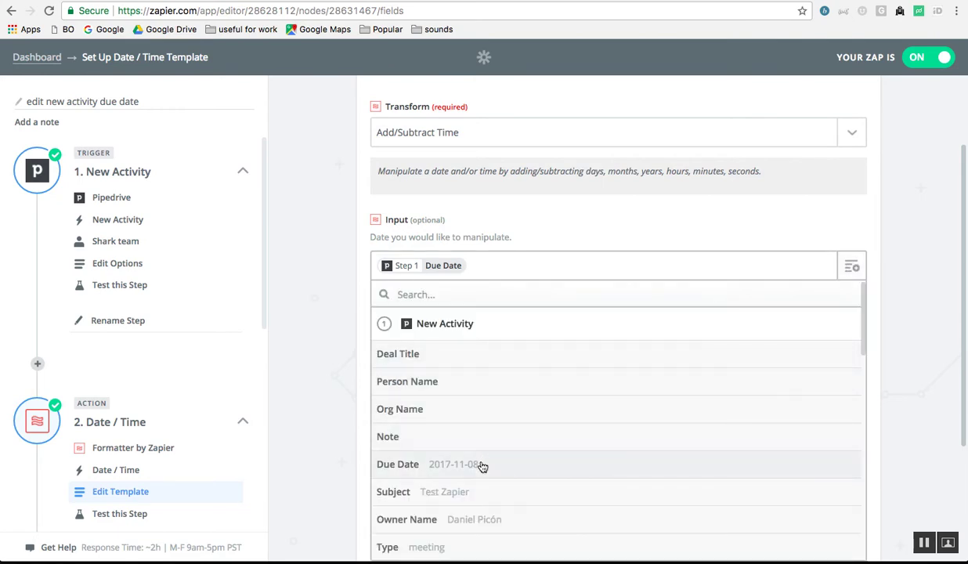
left_click(321, 379)
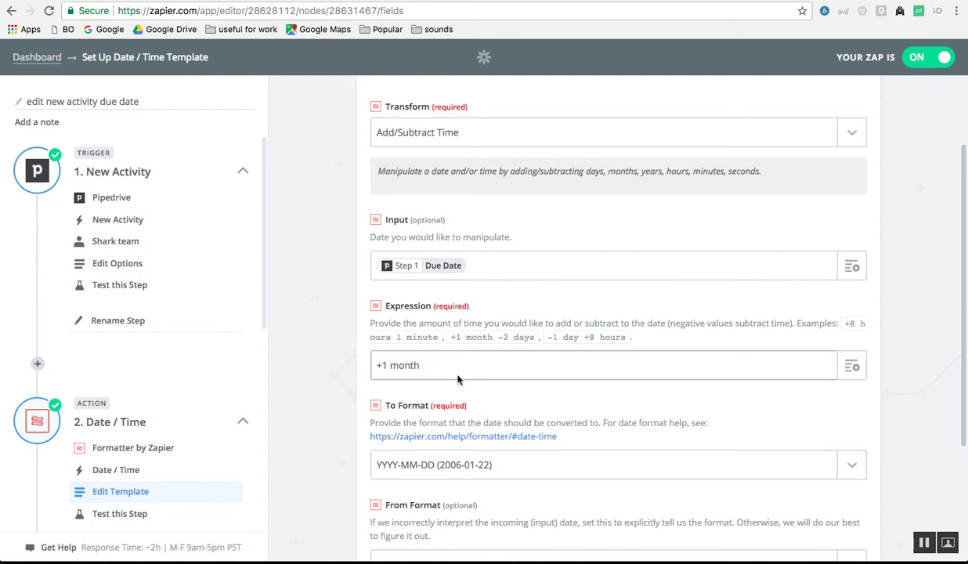
Step: Check the +1 month expression, then switch to the Pipedrive Edit an activity API docs
left_click(420, 368)
scroll(397, 414, "down", 1)
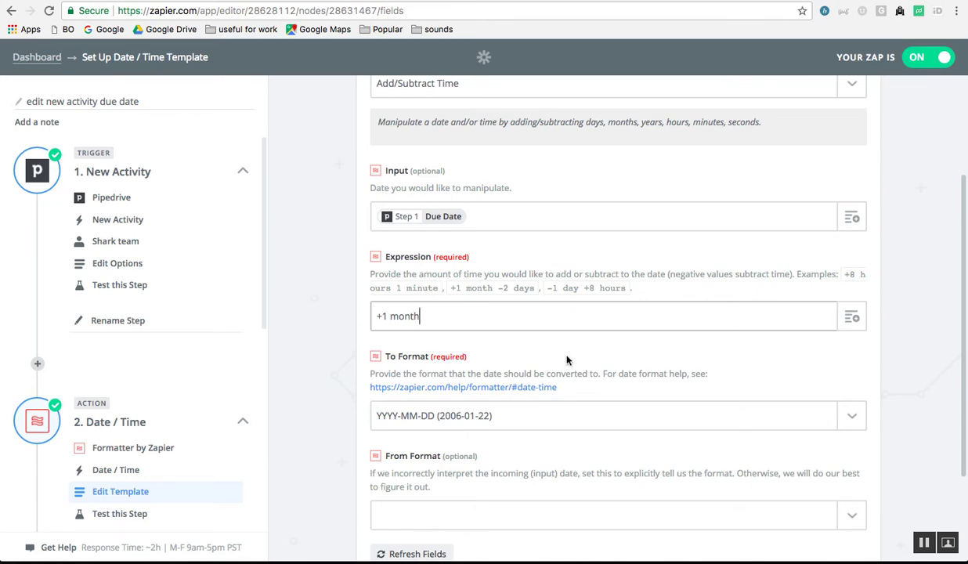
left_click(883, 239)
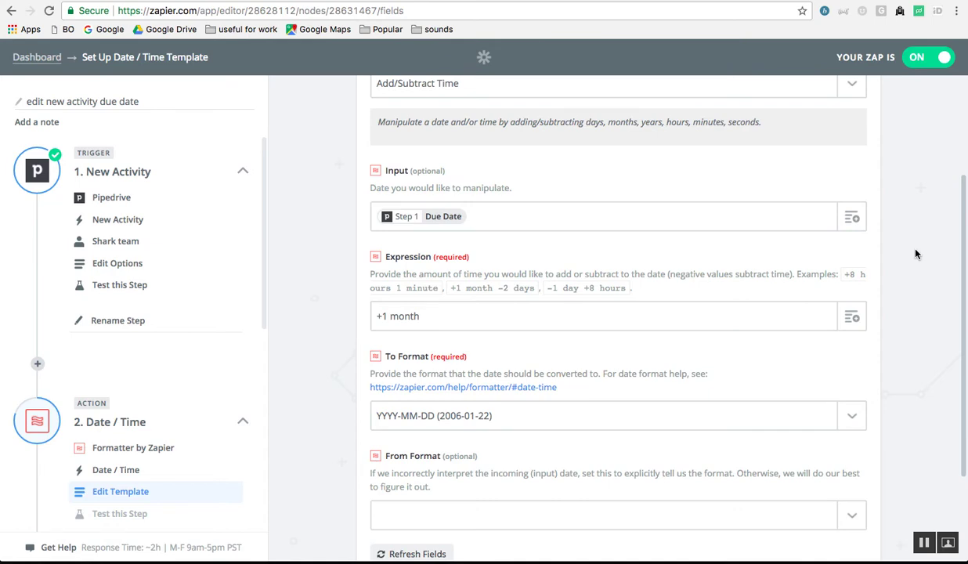
key("ctrl+Tab")
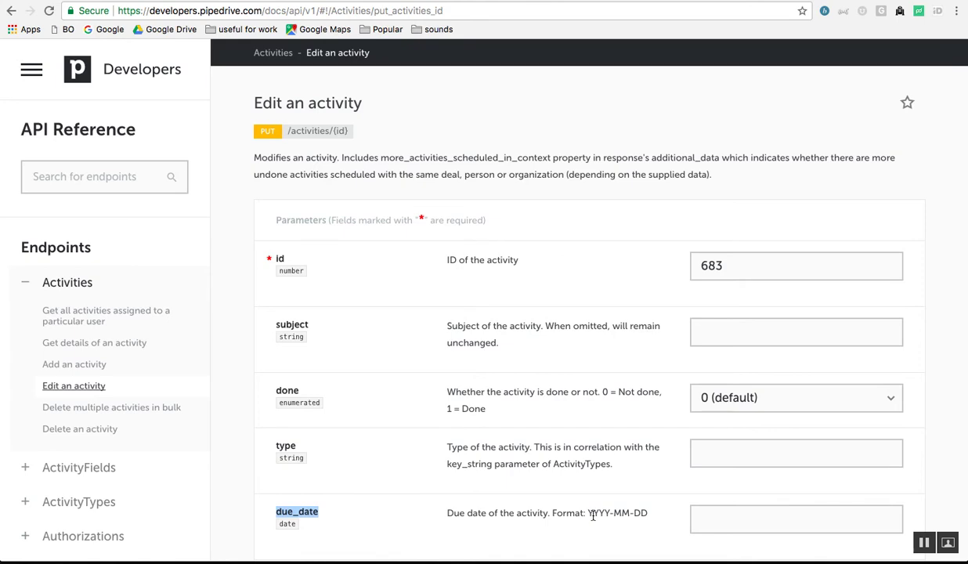
Step: Confirm due_date expects YYYY-MM-DD in the API docs
left_click(501, 448)
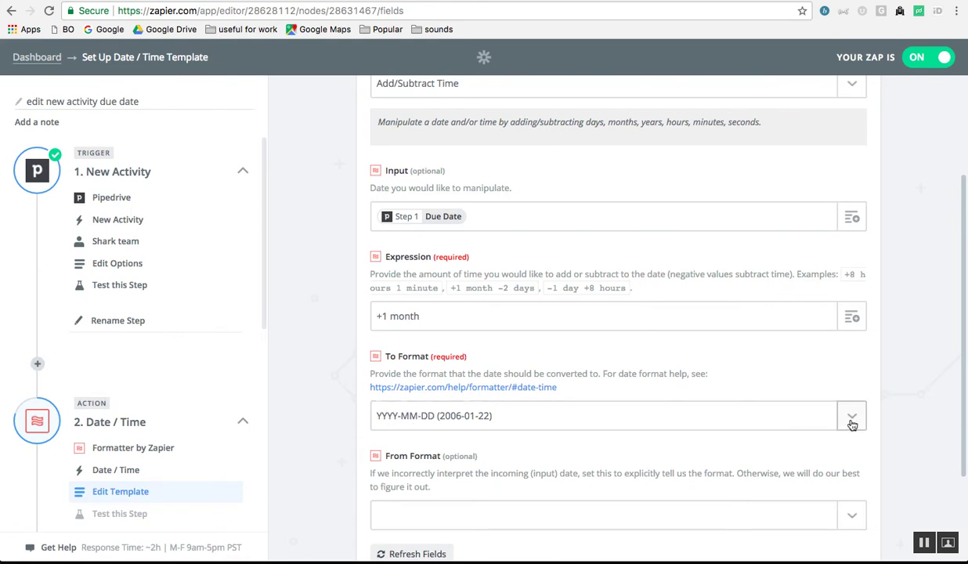
Step: Continue the Date / Time template to run its test and see Test Successful
scroll(852, 423, "down", 3)
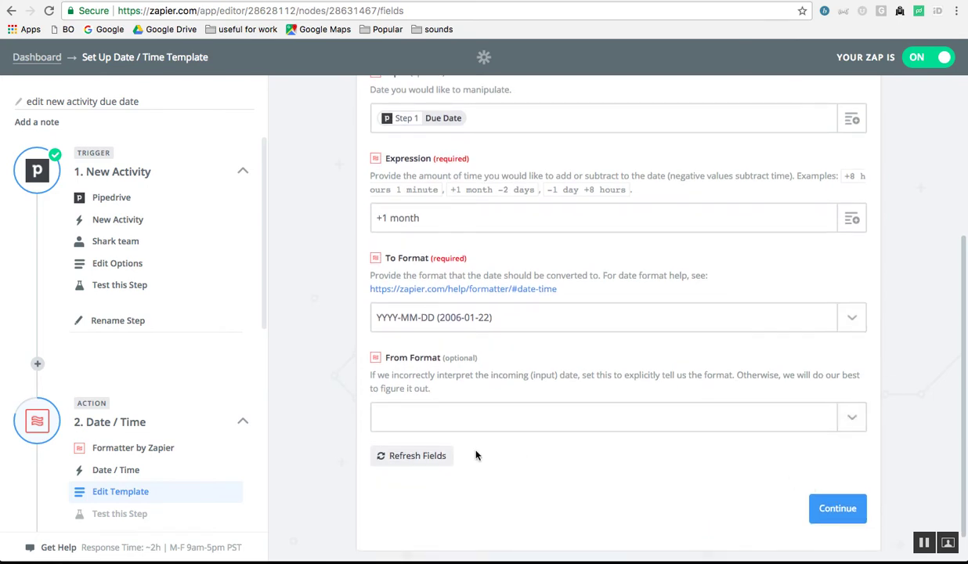
left_click(832, 510)
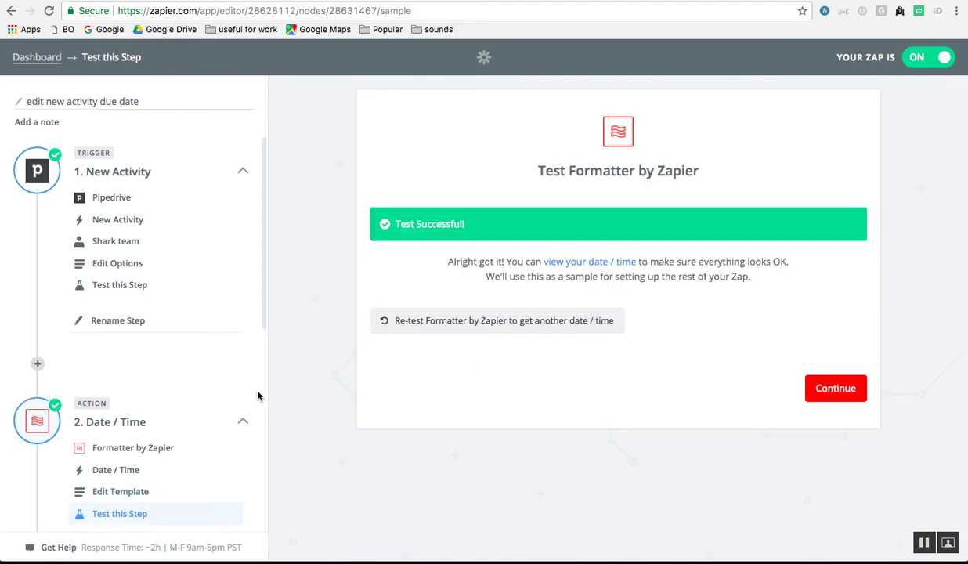
scroll(256, 396, "down", 3)
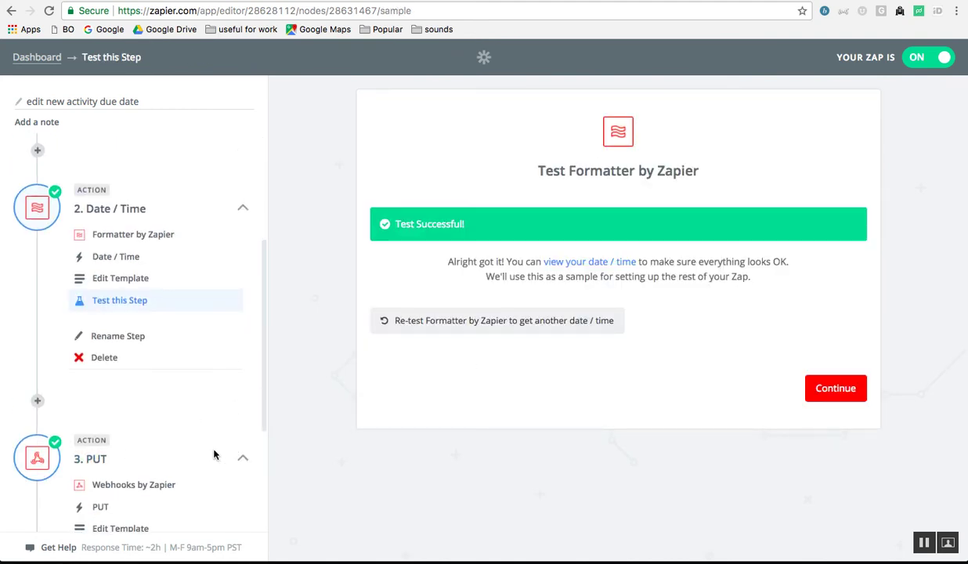
scroll(221, 372, "down", 2)
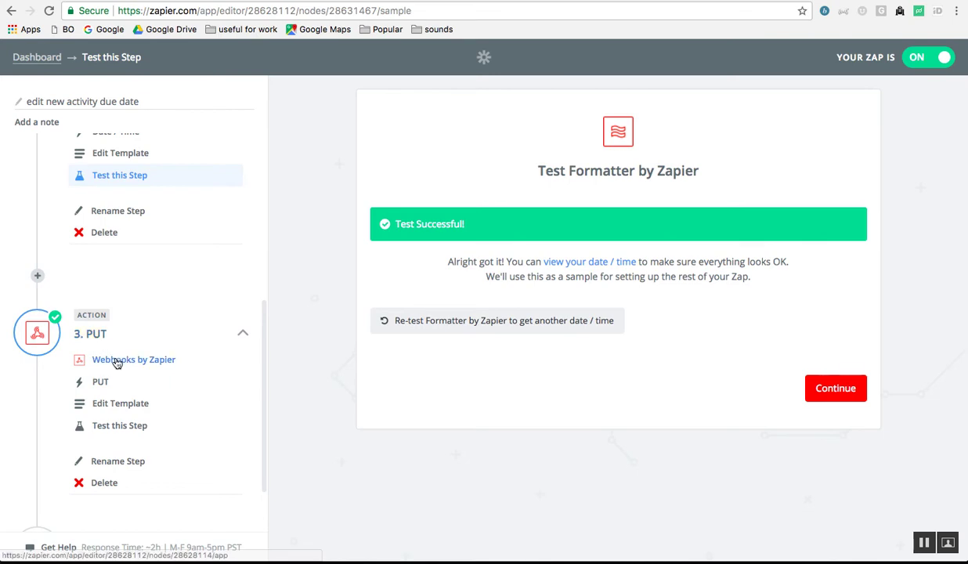
Step: Open the Webhooks PUT template to review due_date mapped to Step 2 Due Date, then switch to the Pipedrive docs
left_click(162, 360)
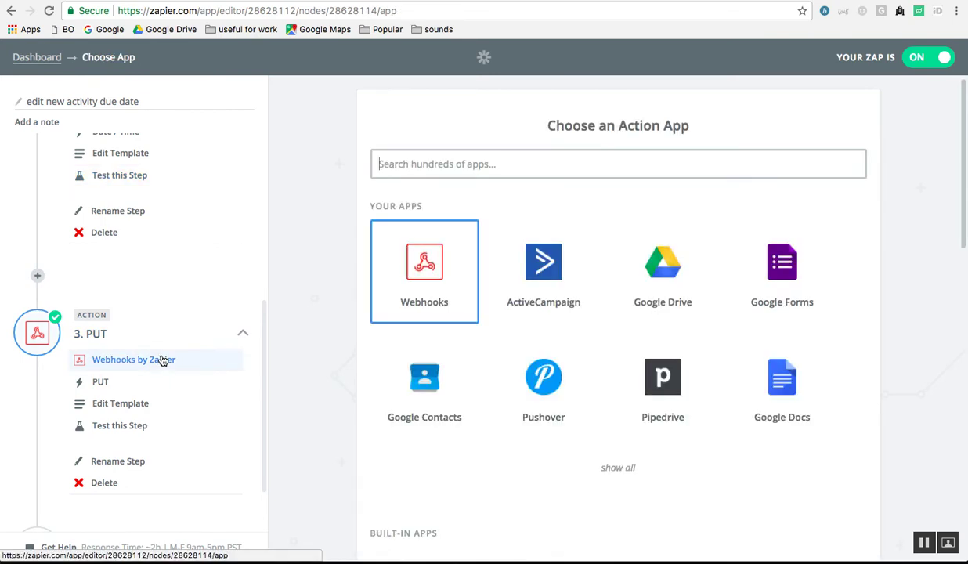
left_click(117, 384)
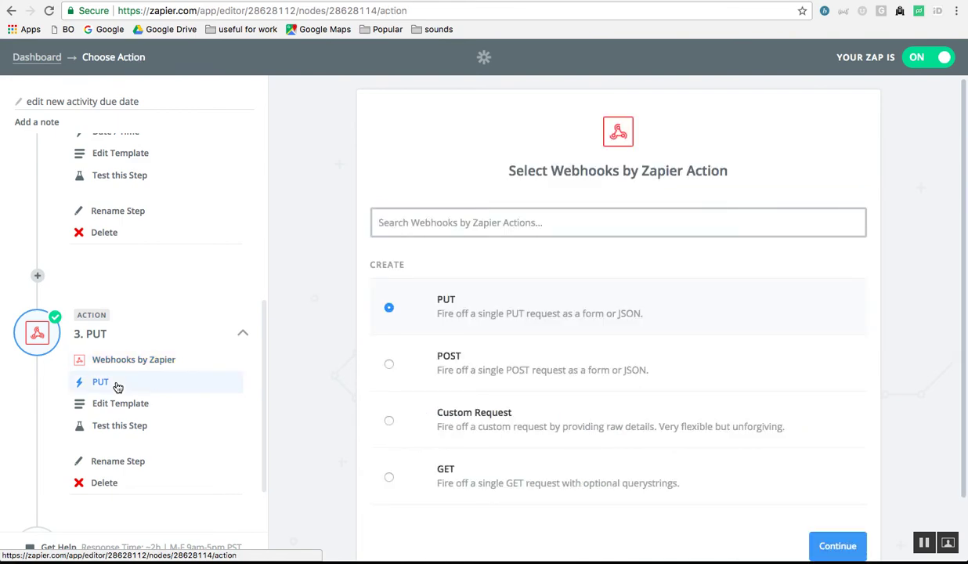
scroll(502, 312, "down", 2)
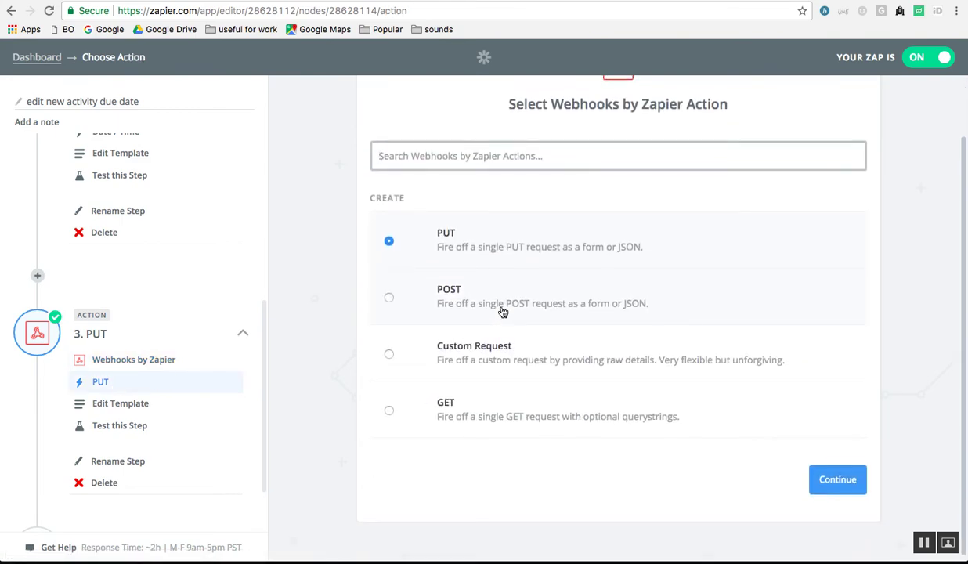
left_click(125, 410)
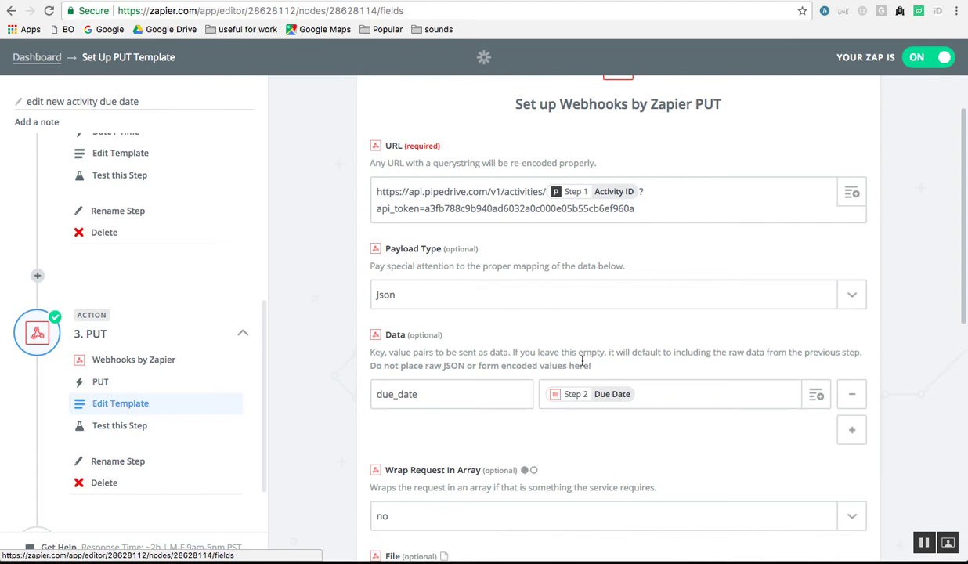
key("ctrl+Tab")
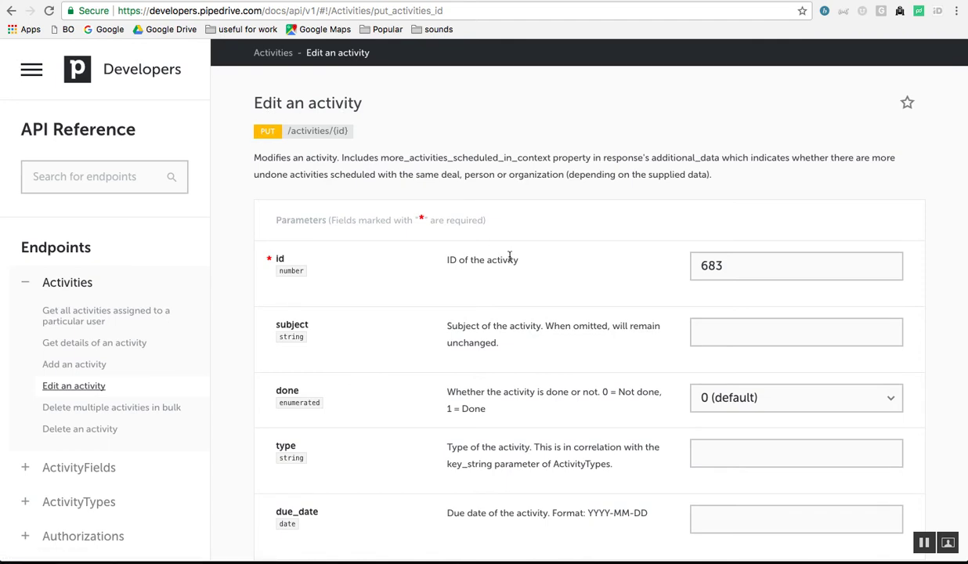
Step: Show the Edit an activity test's Request tab with its URL, headers and body
scroll(509, 259, "down", 4)
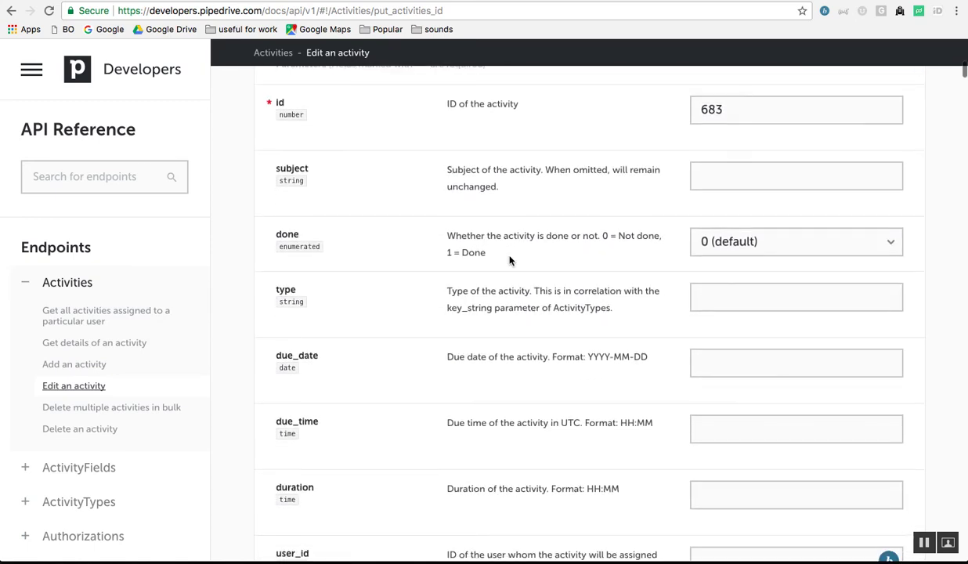
scroll(509, 260, "up", 2)
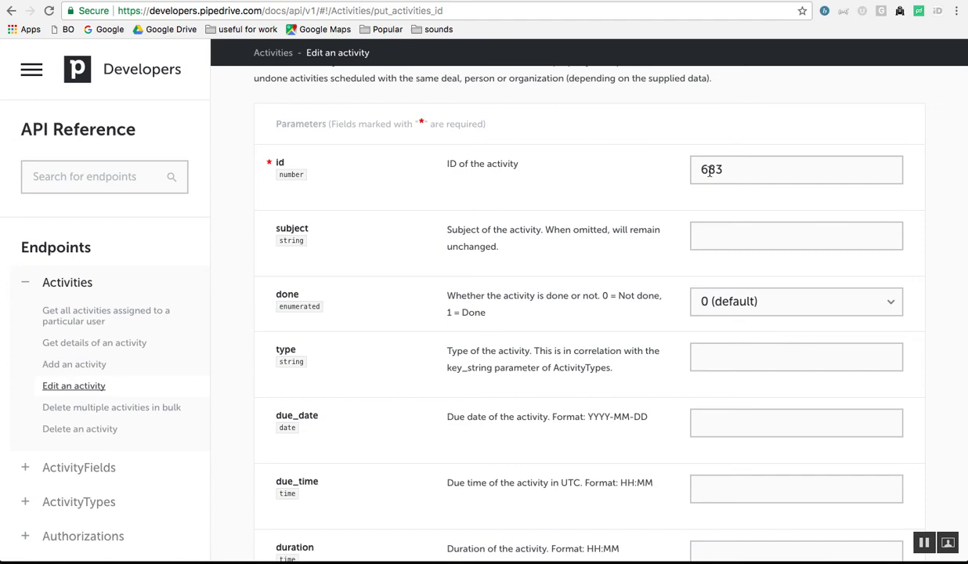
scroll(710, 172, "down", 8)
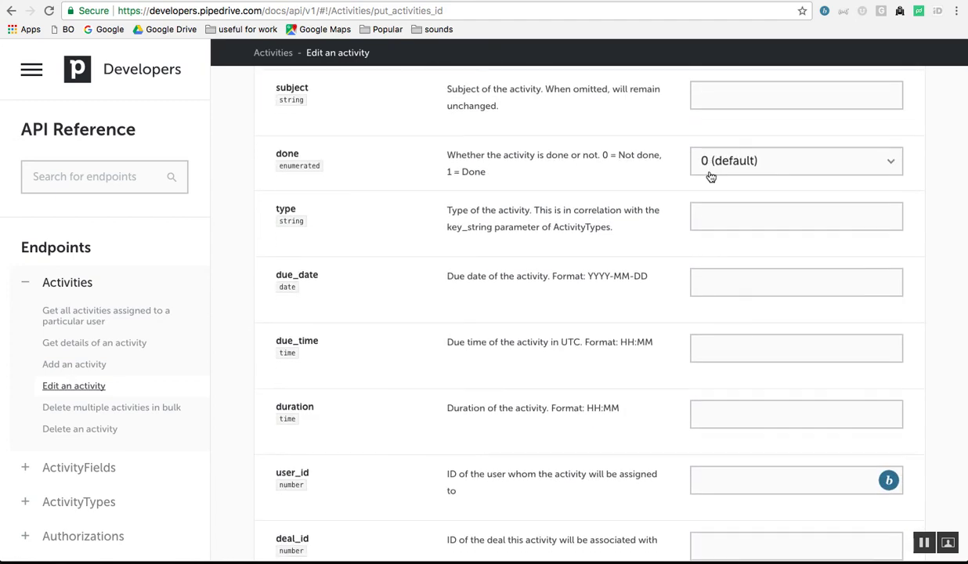
scroll(710, 173, "down", 6)
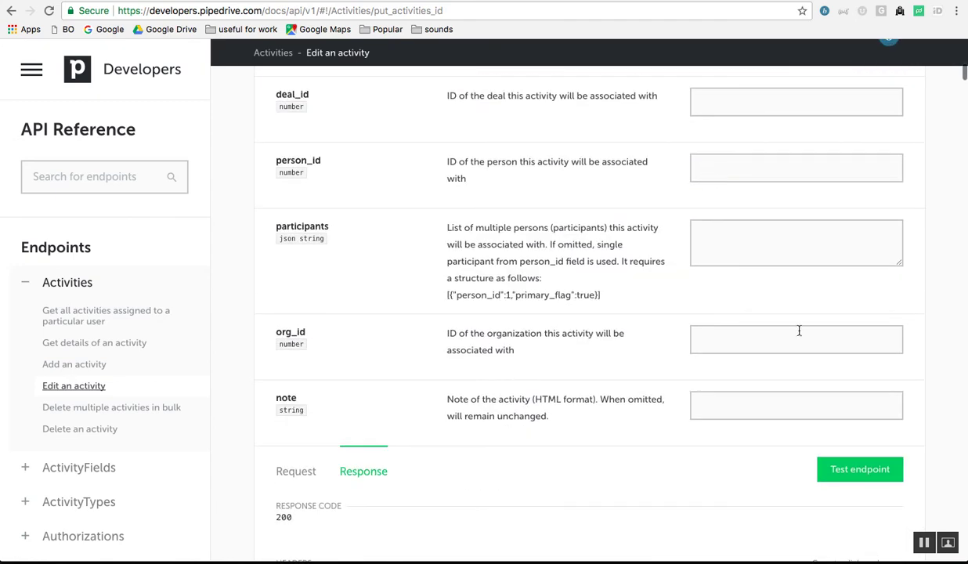
scroll(504, 408, "down", 5)
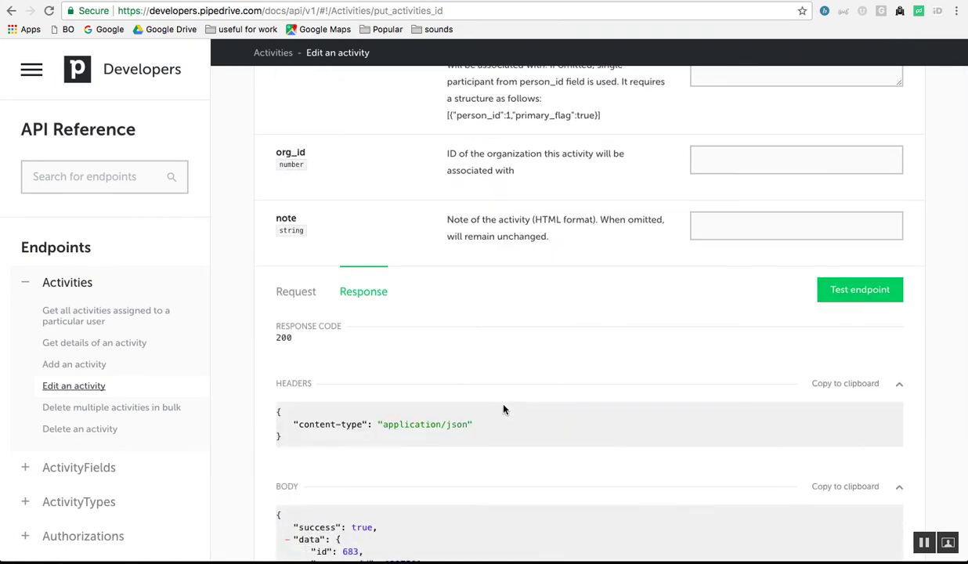
left_click(288, 278)
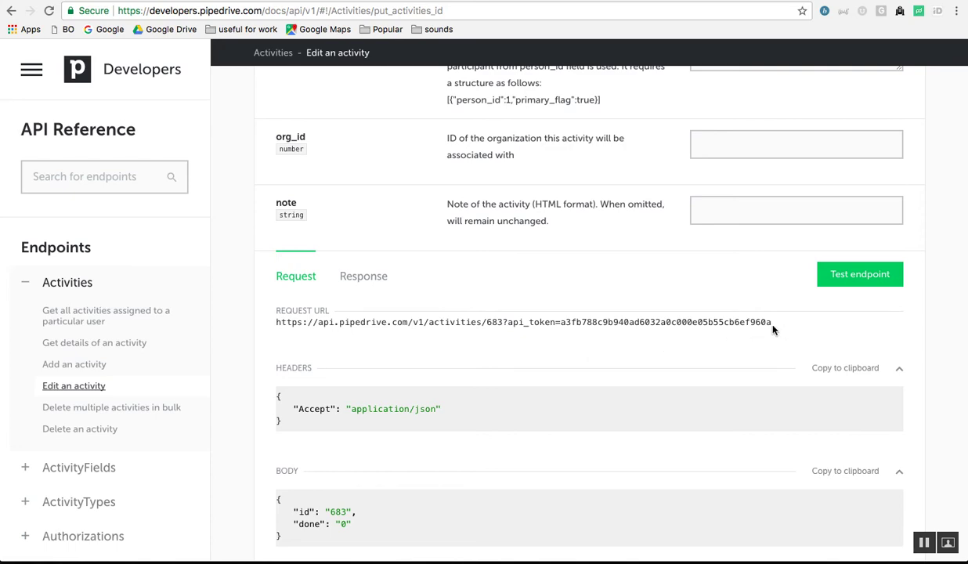
Step: Compare the Zapier PUT webhook URL against the sample request URL, then return to the docs
key("ctrl+Tab")
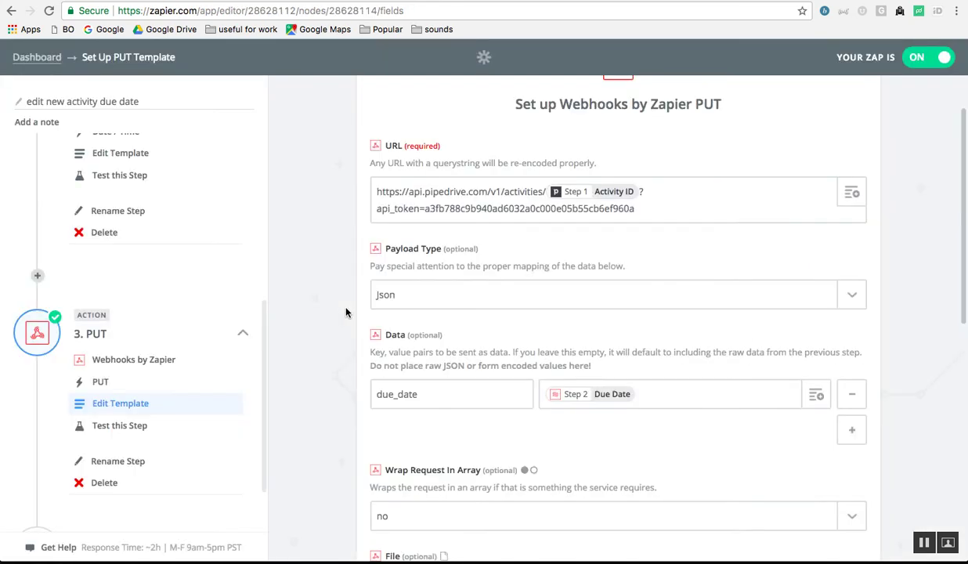
left_click(438, 199)
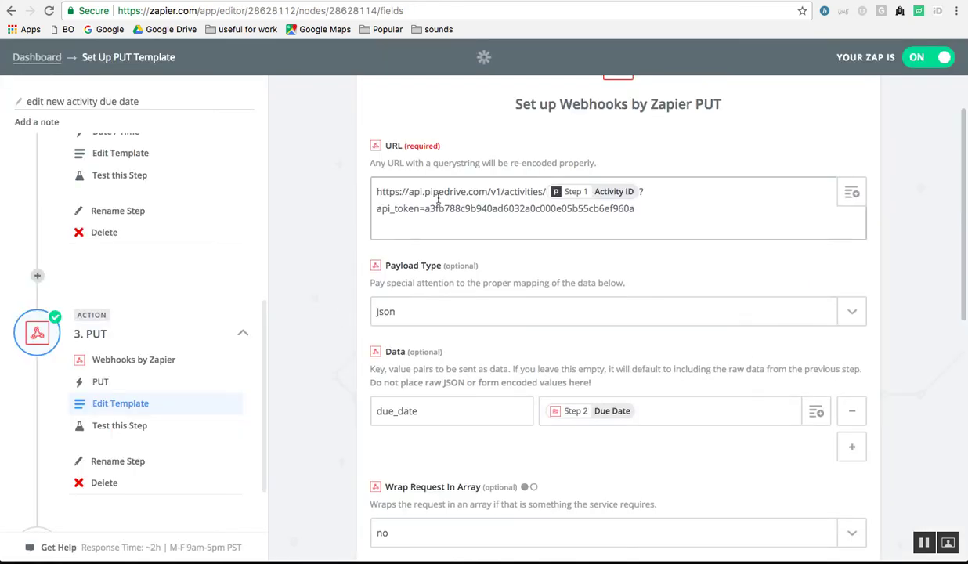
key("ctrl+shift+Tab")
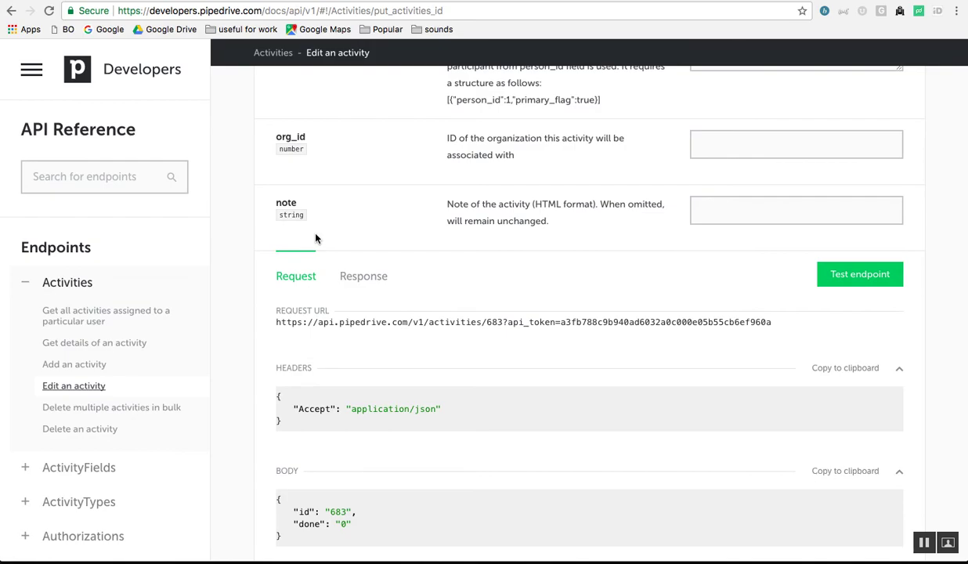
scroll(315, 238, "up", 20)
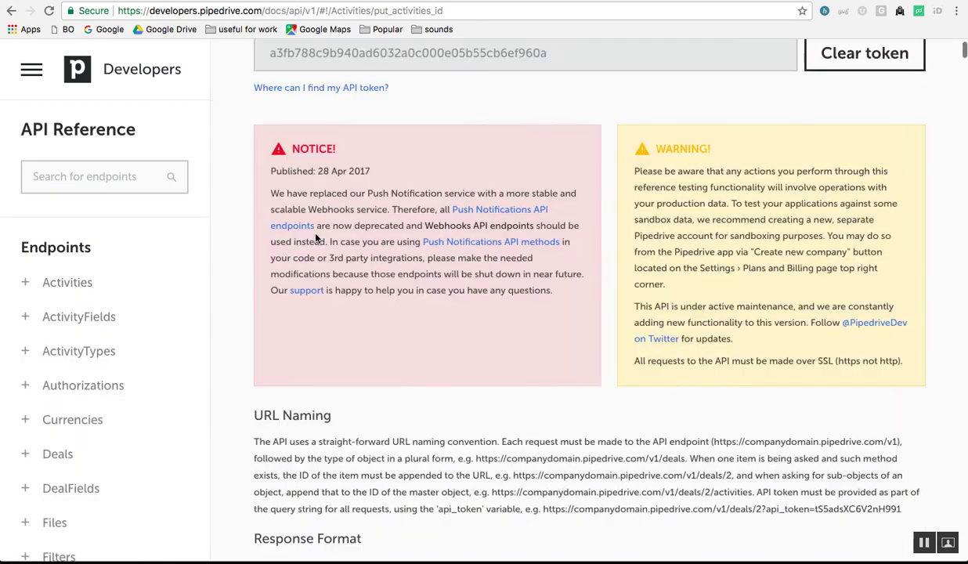
scroll(315, 238, "up", 10)
scroll(313, 242, "down", 3)
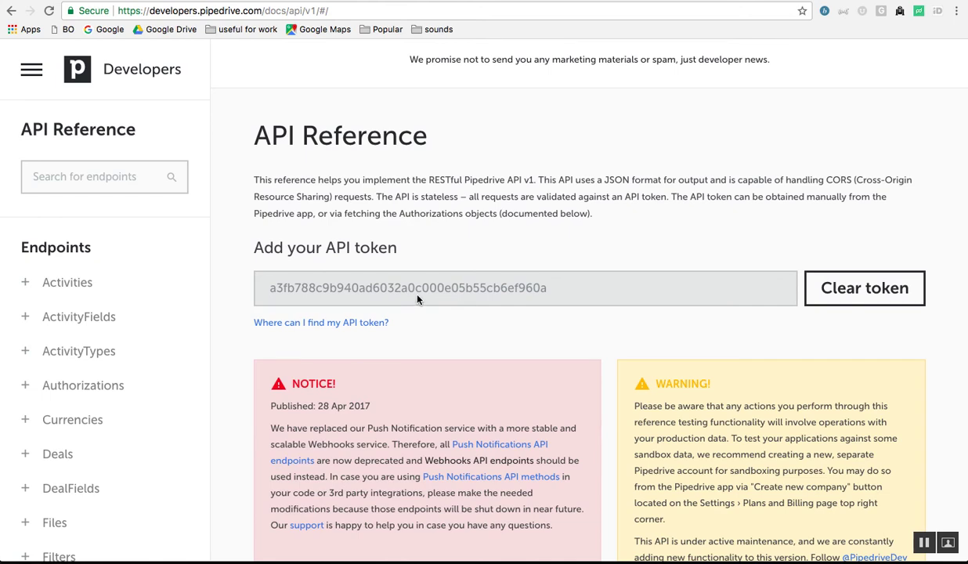
scroll(417, 299, "down", 5)
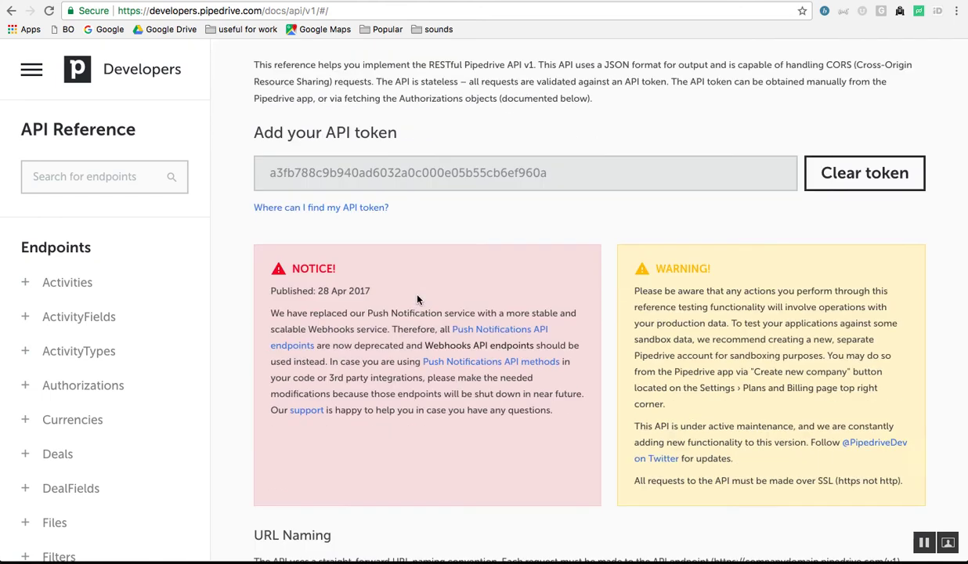
scroll(418, 298, "down", 1)
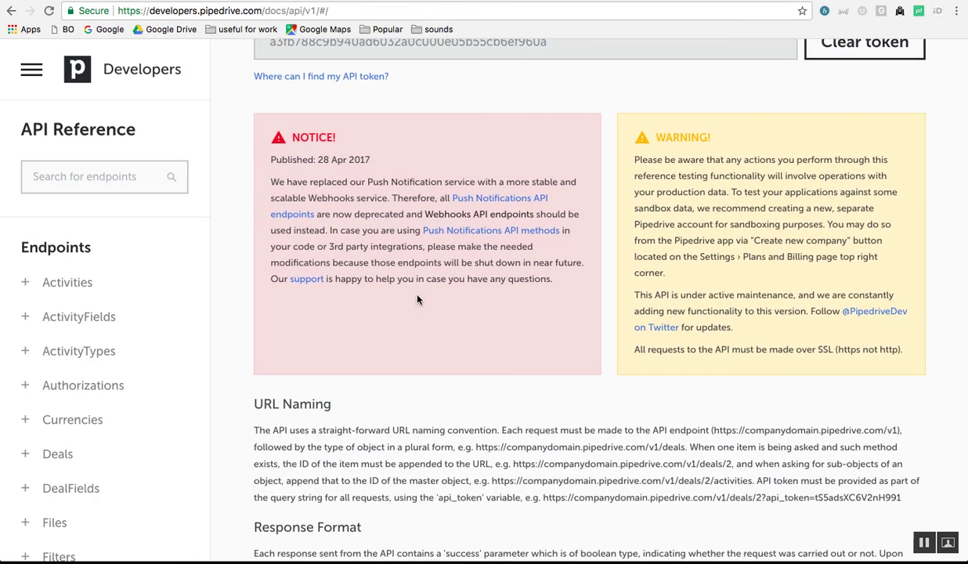
scroll(418, 299, "up", 3)
scroll(533, 243, "down", 15)
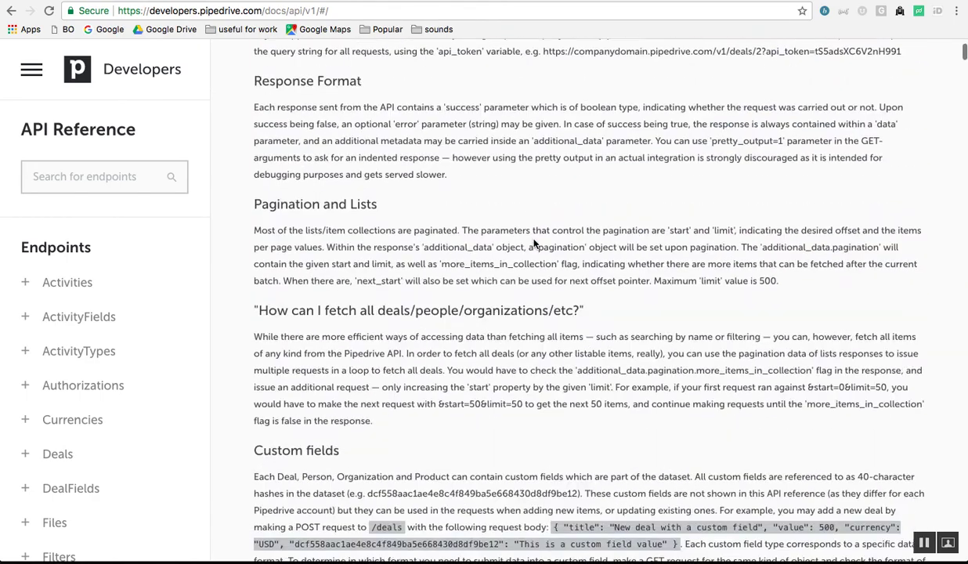
scroll(533, 244, "down", 5)
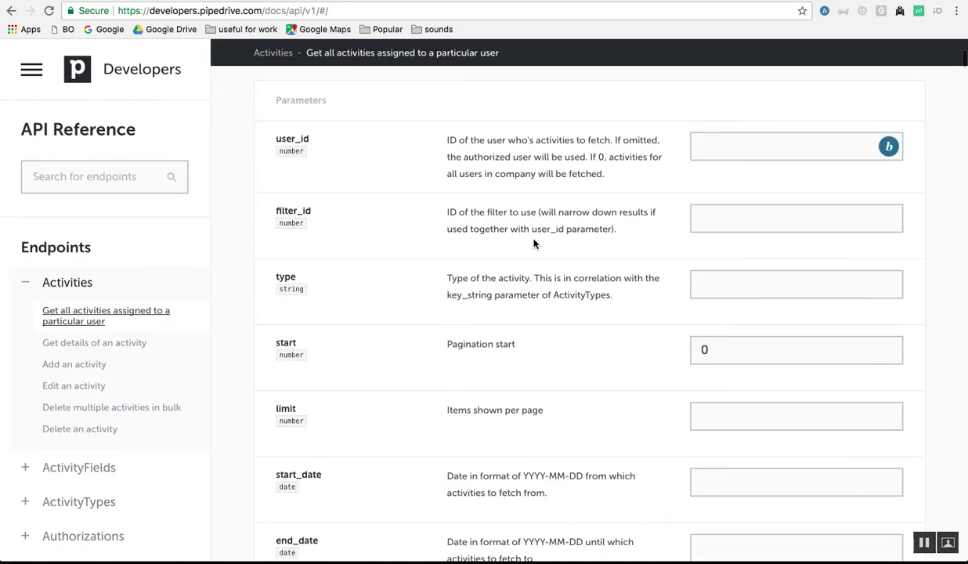
scroll(533, 244, "down", 3)
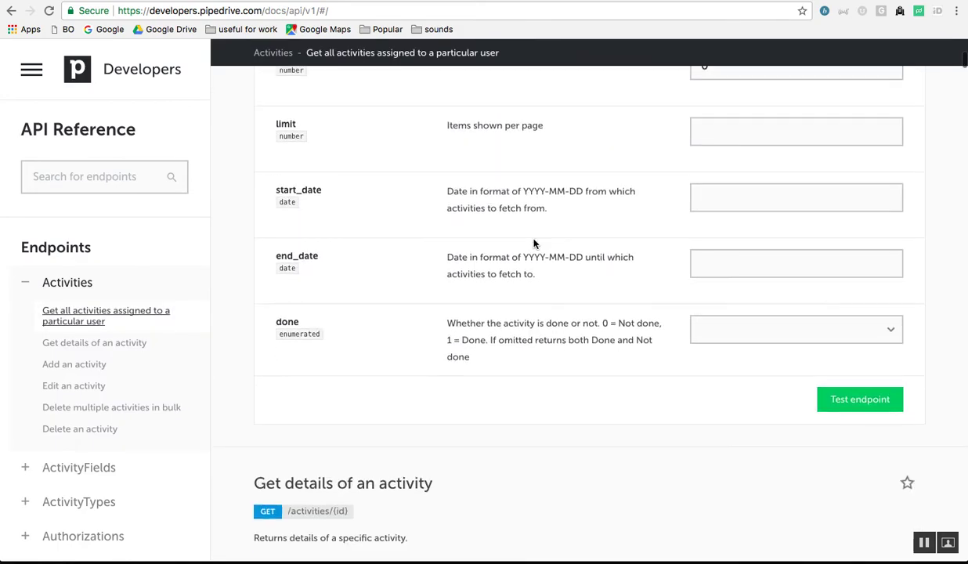
scroll(533, 243, "down", 3)
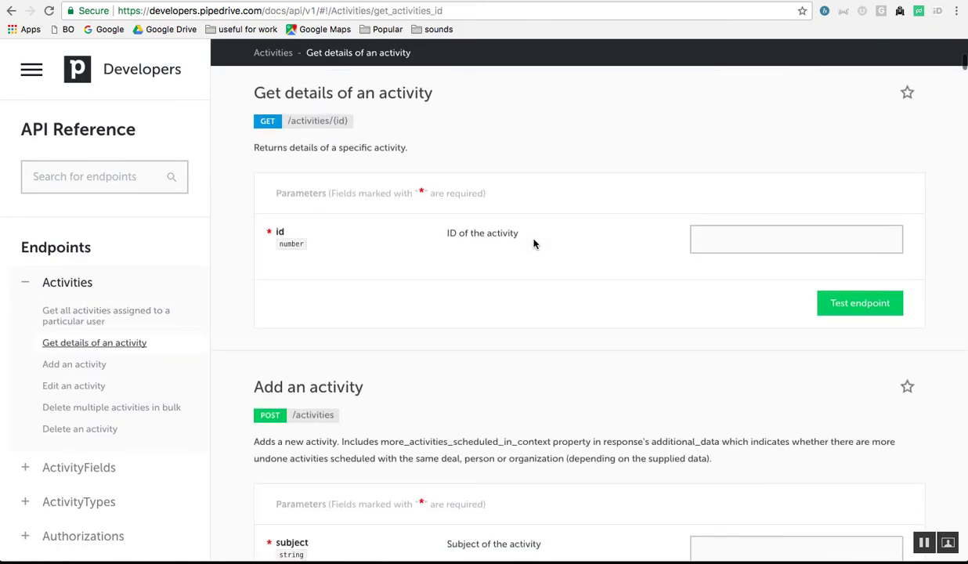
scroll(533, 244, "down", 10)
scroll(533, 243, "down", 12)
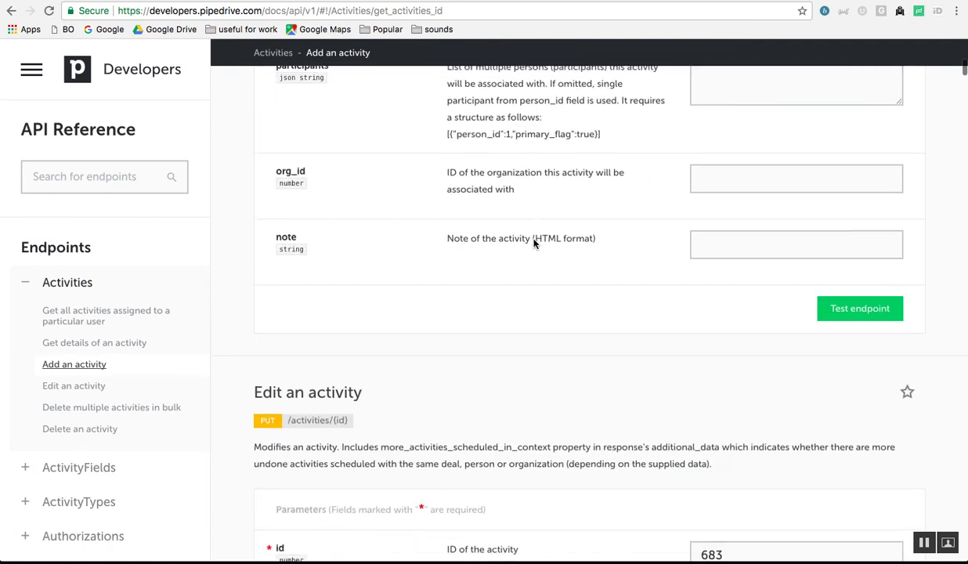
scroll(533, 244, "down", 4)
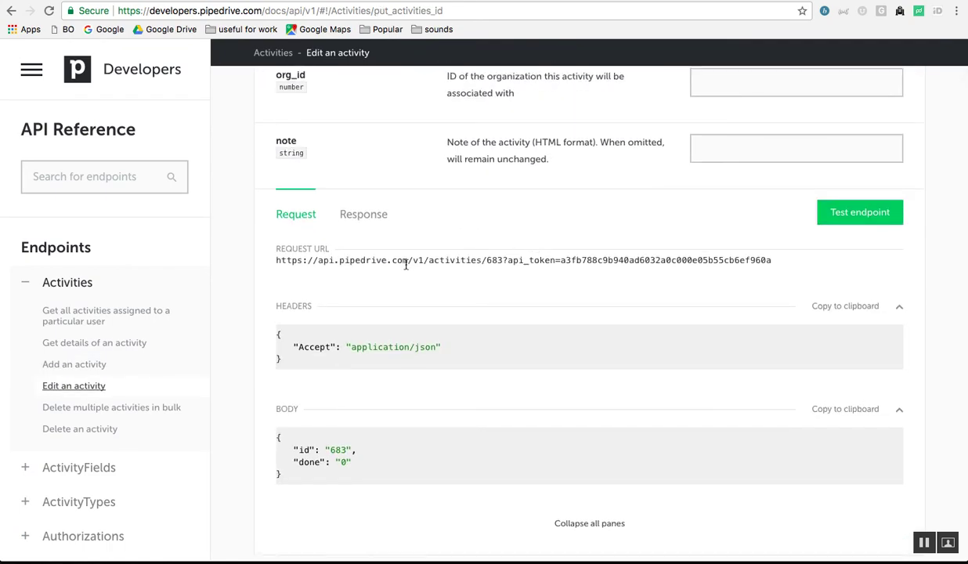
key("ctrl+Tab")
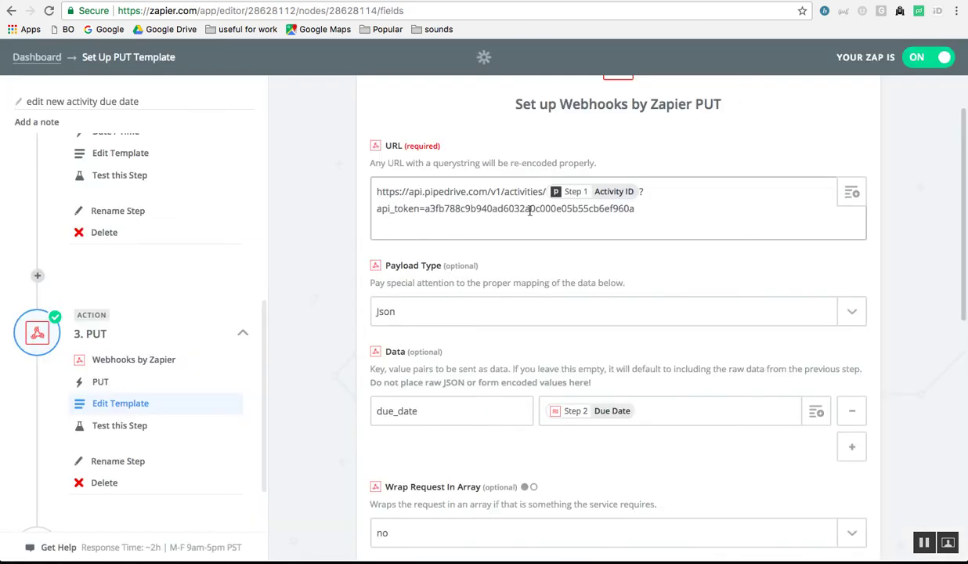
Step: Select activity ID 683 in the Pipedrive sample request URL to see where it sits
key("ctrl+shift+Tab")
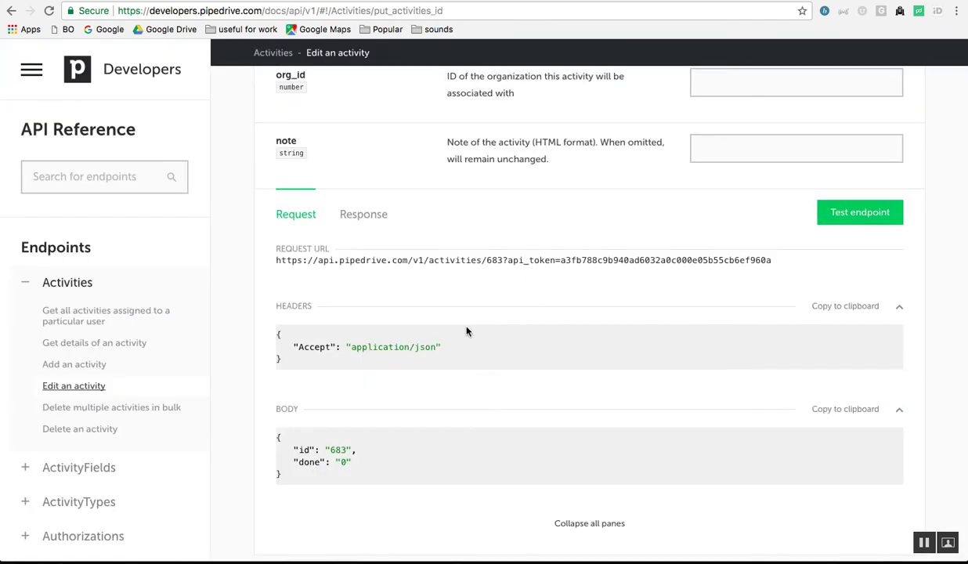
double_click(495, 260)
scroll(773, 78, "up", 8)
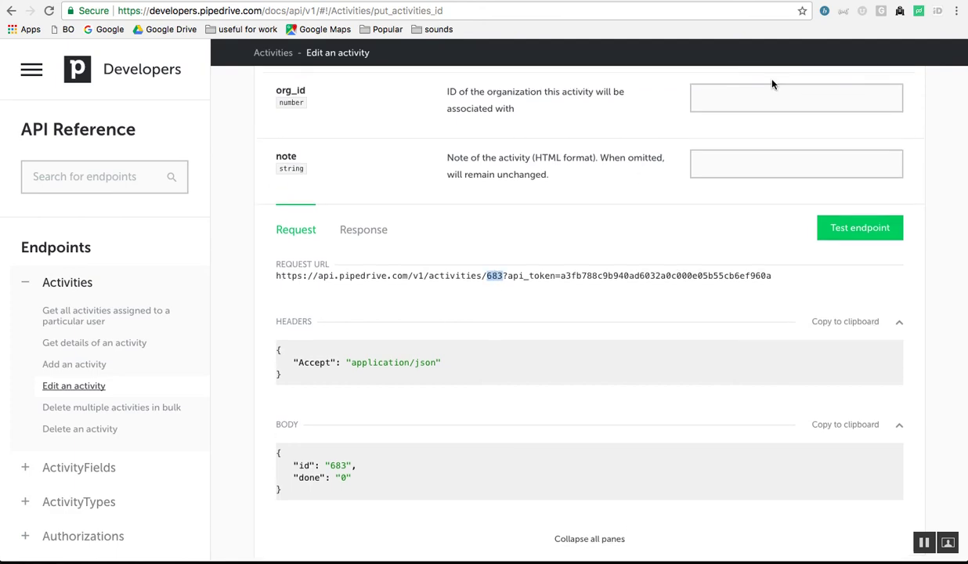
scroll(773, 85, "up", 5)
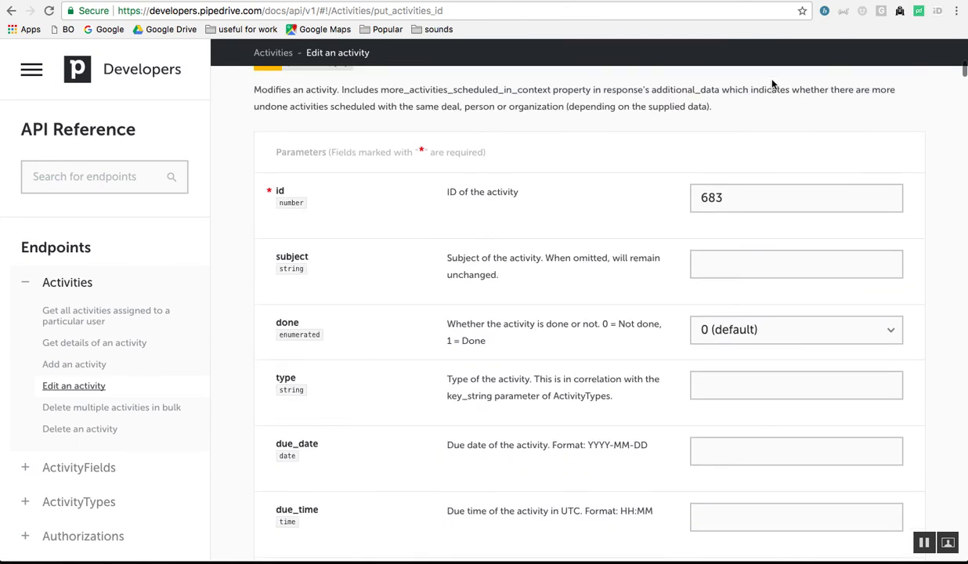
scroll(772, 82, "down", 10)
scroll(772, 80, "down", 3)
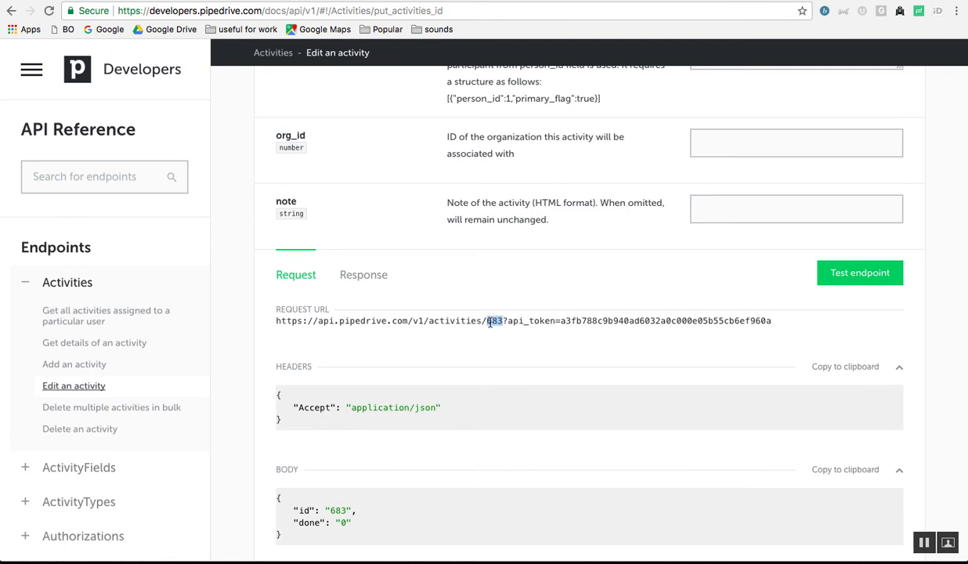
Step: Compare that position with the Step 1 Activity ID in Zapier's PUT URL, ending on Zapier
key("ctrl+Tab")
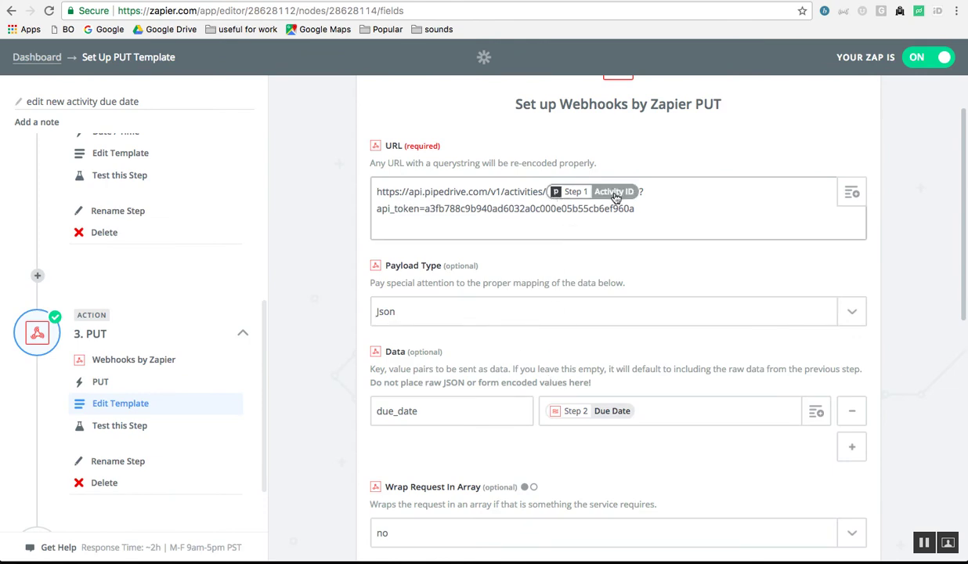
key("ctrl+Tab")
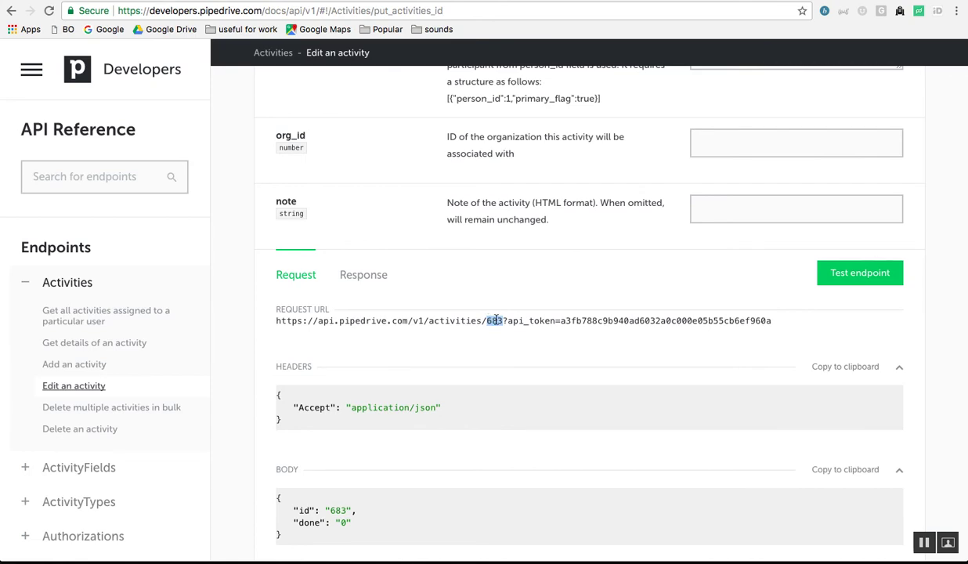
key("ctrl+shift+Tab")
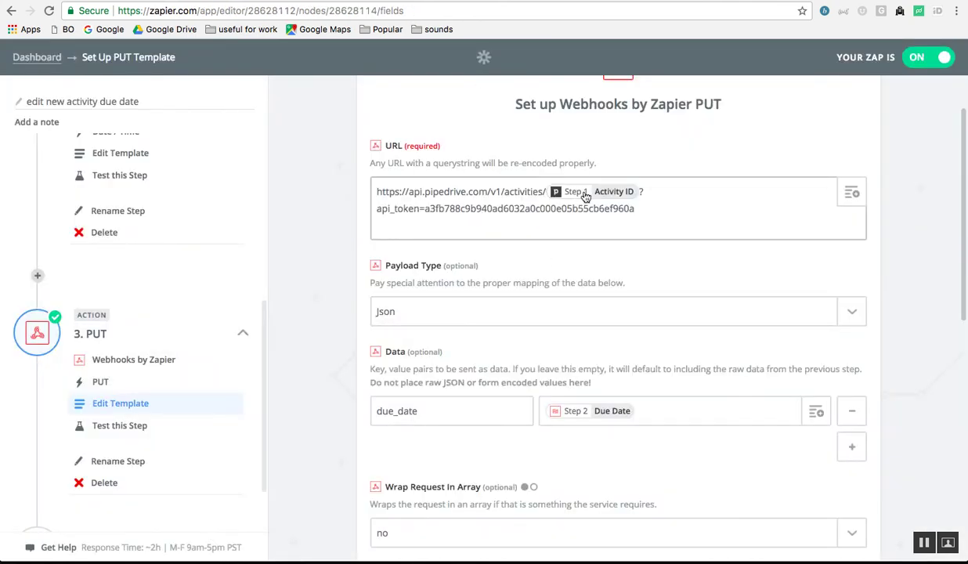
left_click(849, 194)
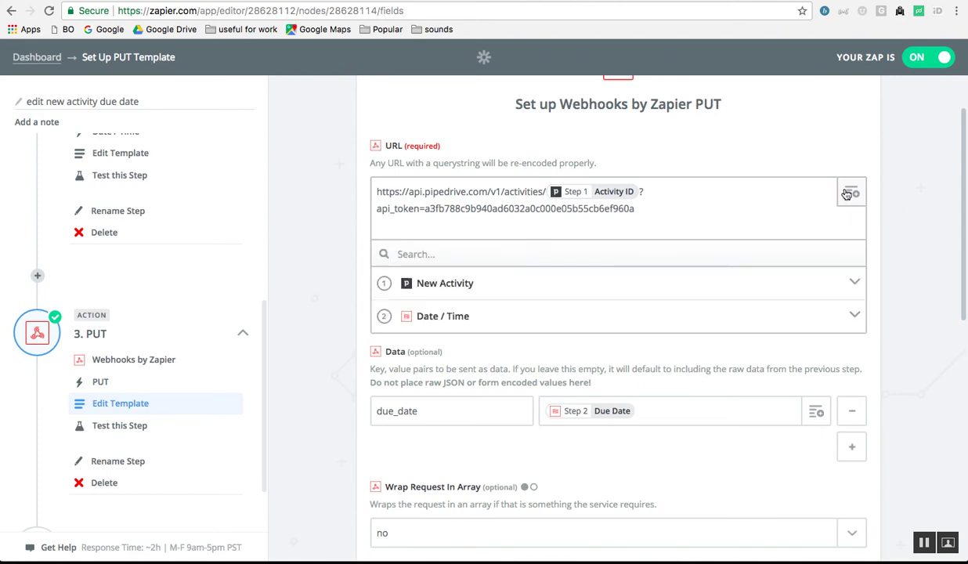
left_click(612, 288)
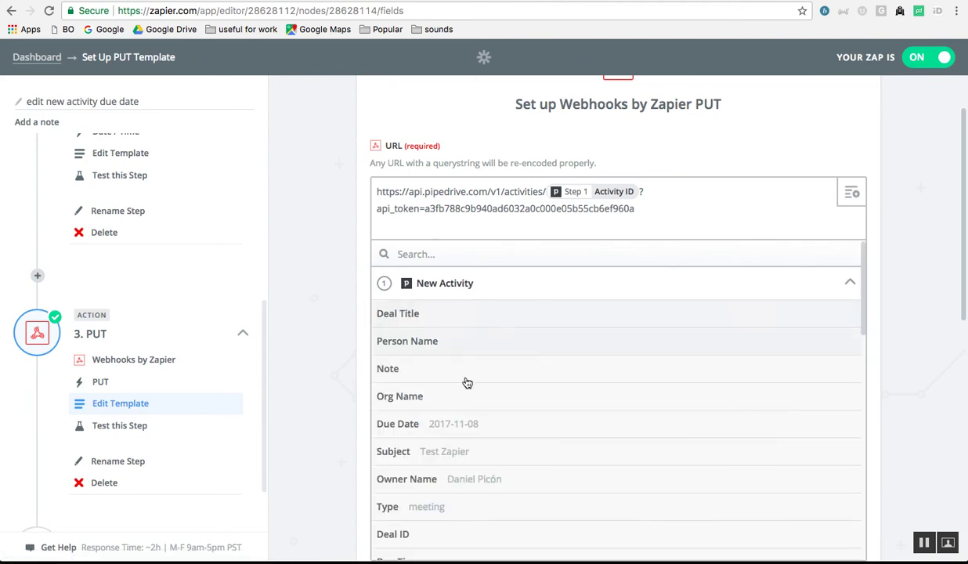
scroll(455, 405, "down", 3)
scroll(455, 406, "down", 3)
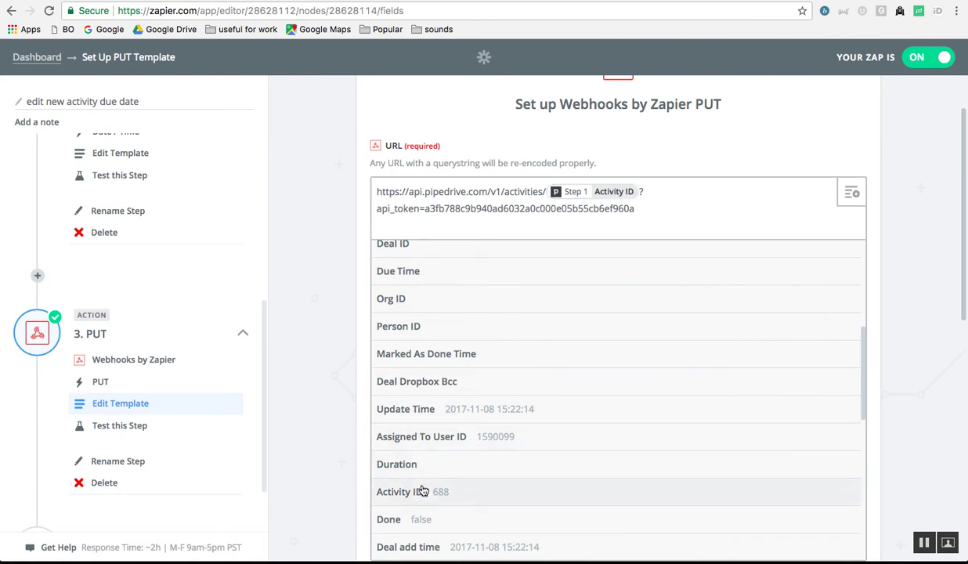
left_click(696, 162)
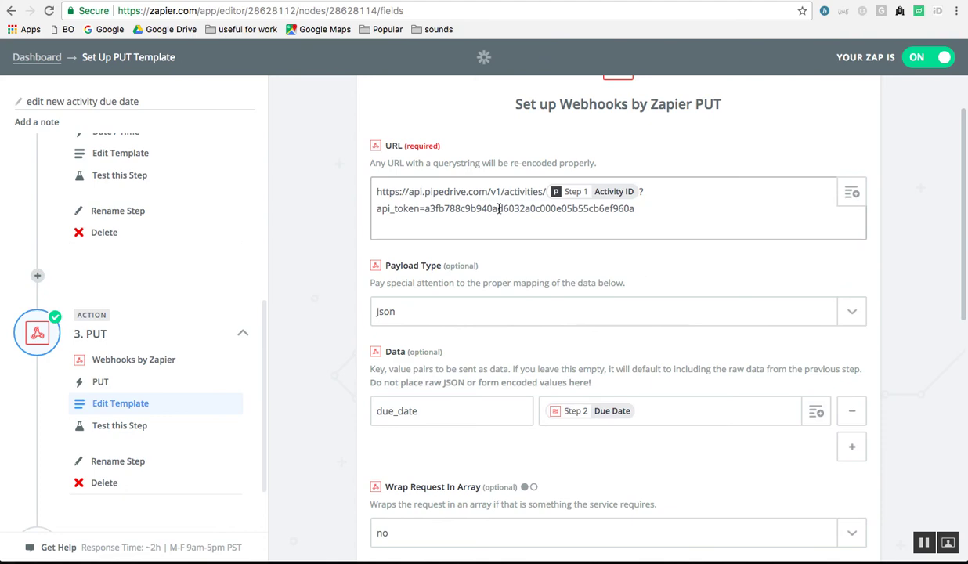
scroll(517, 256, "down", 2)
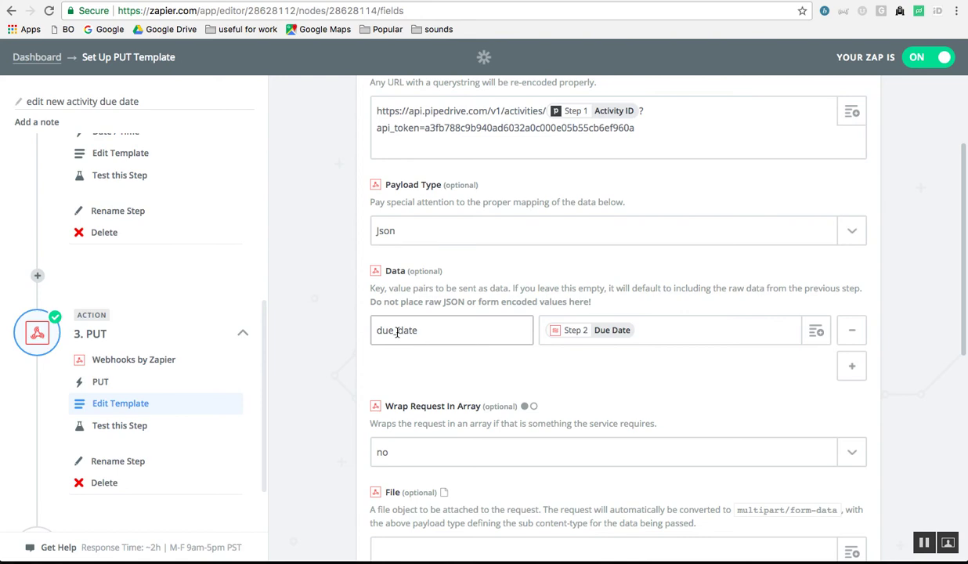
key("ctrl+Tab")
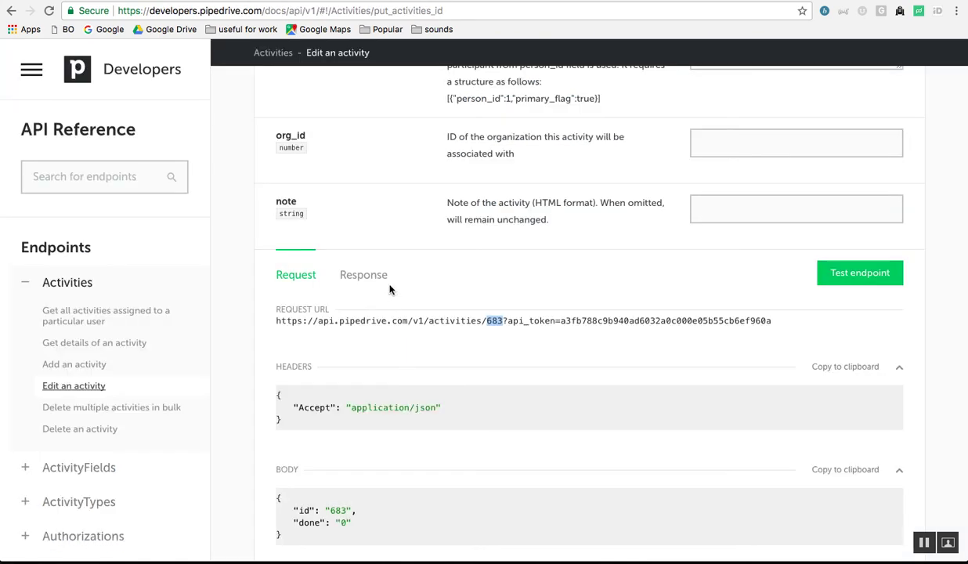
scroll(389, 290, "up", 3)
scroll(390, 290, "up", 8)
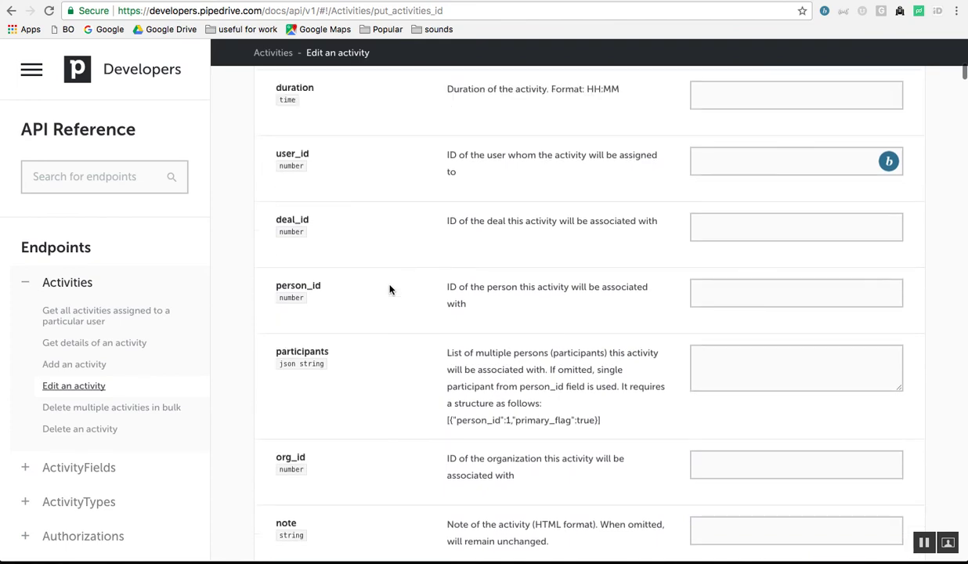
scroll(390, 290, "up", 1)
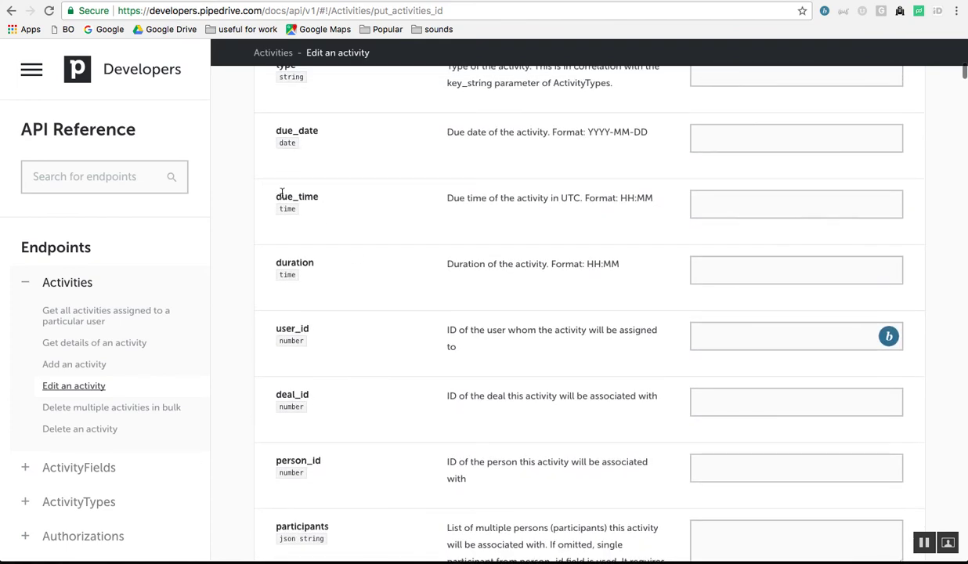
scroll(324, 199, "up", 2)
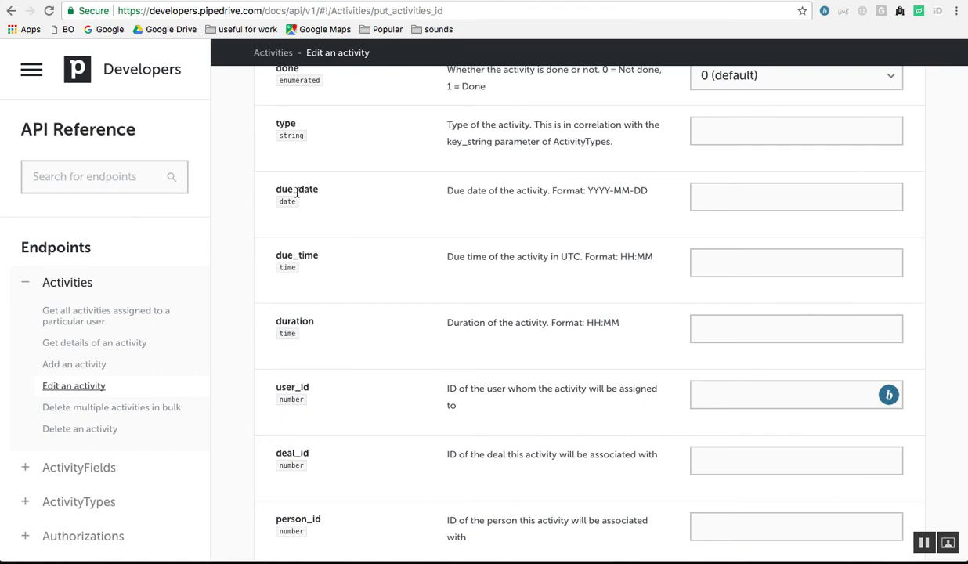
key("ctrl+Tab")
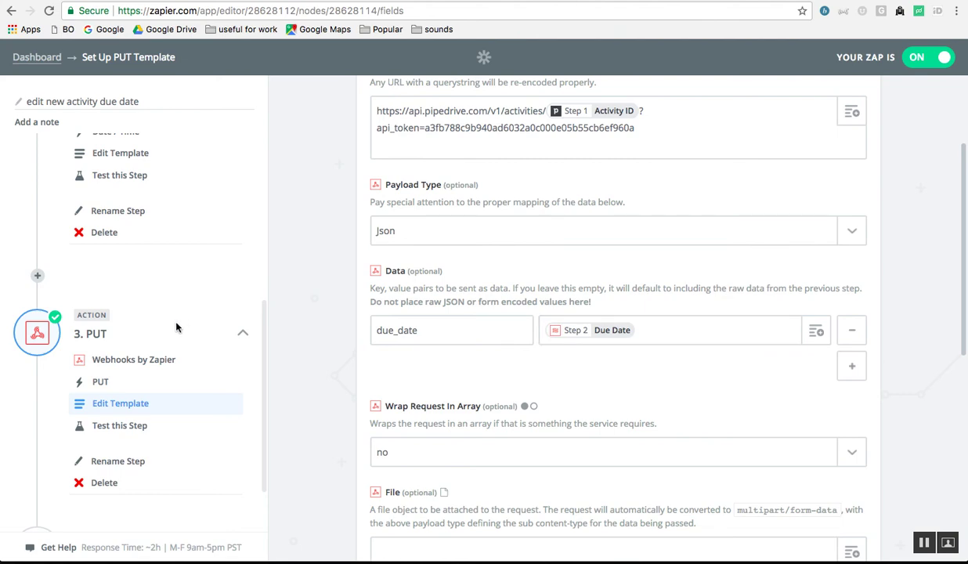
Step: Confirm the due_date value uses the Date / Time step's Due Date field
scroll(169, 313, "up", 4)
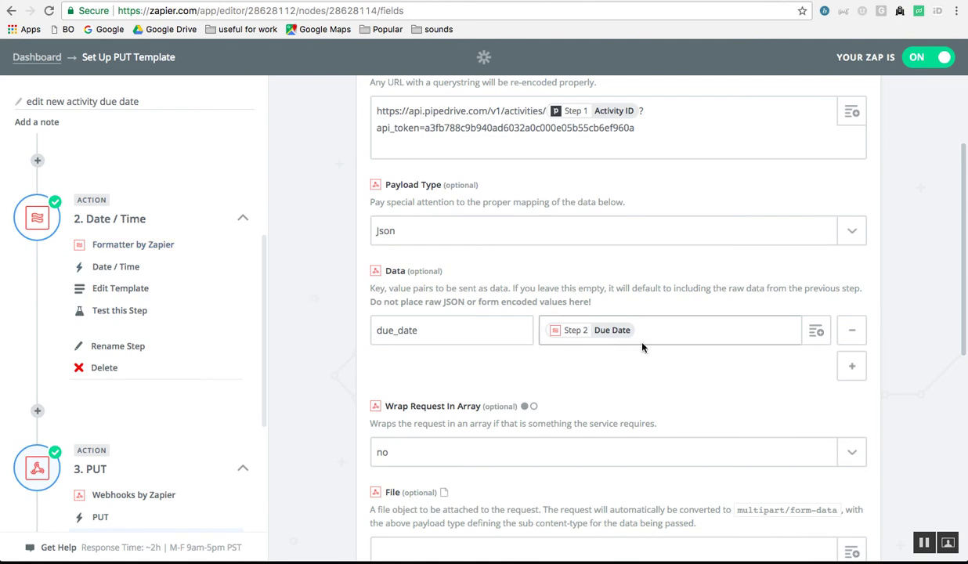
left_click(815, 332)
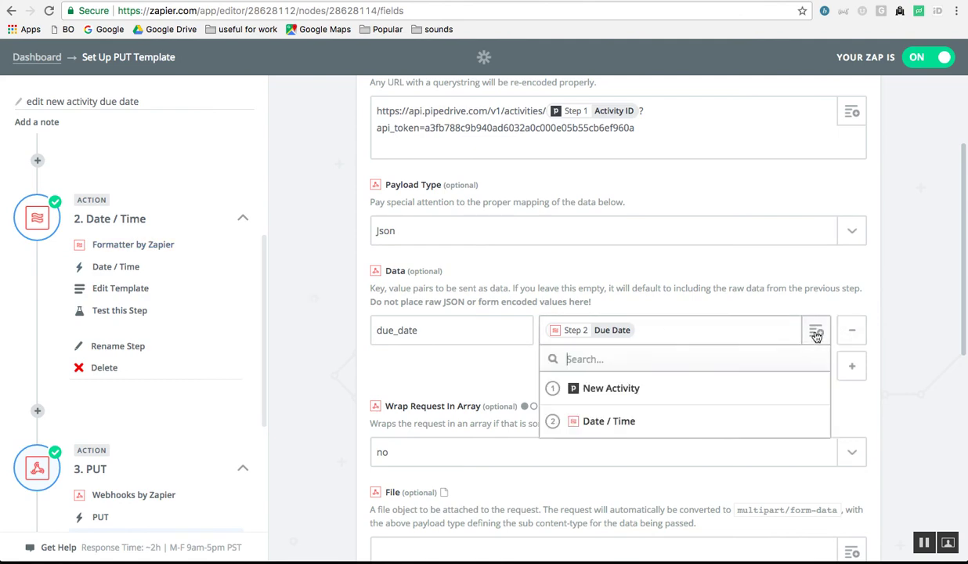
left_click(680, 425)
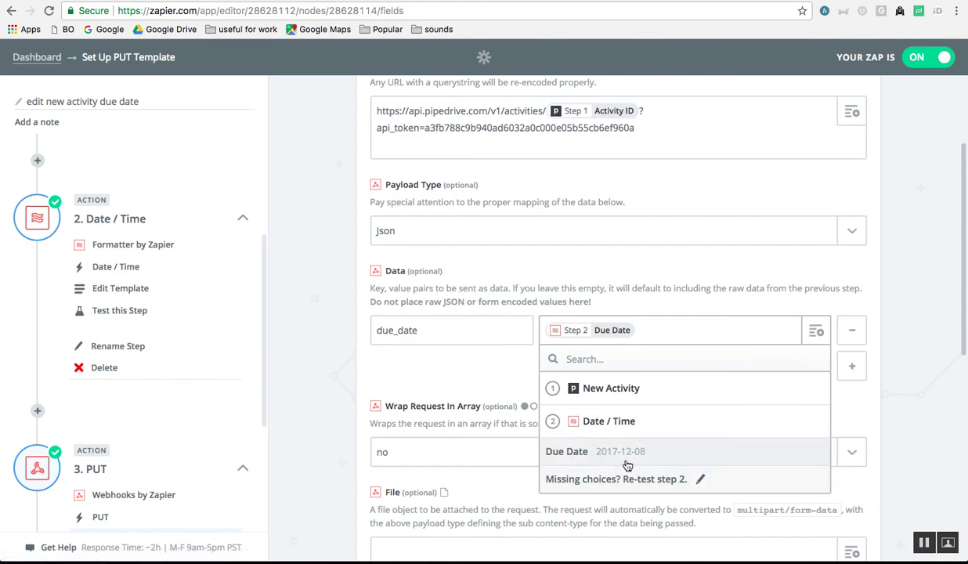
left_click(861, 265)
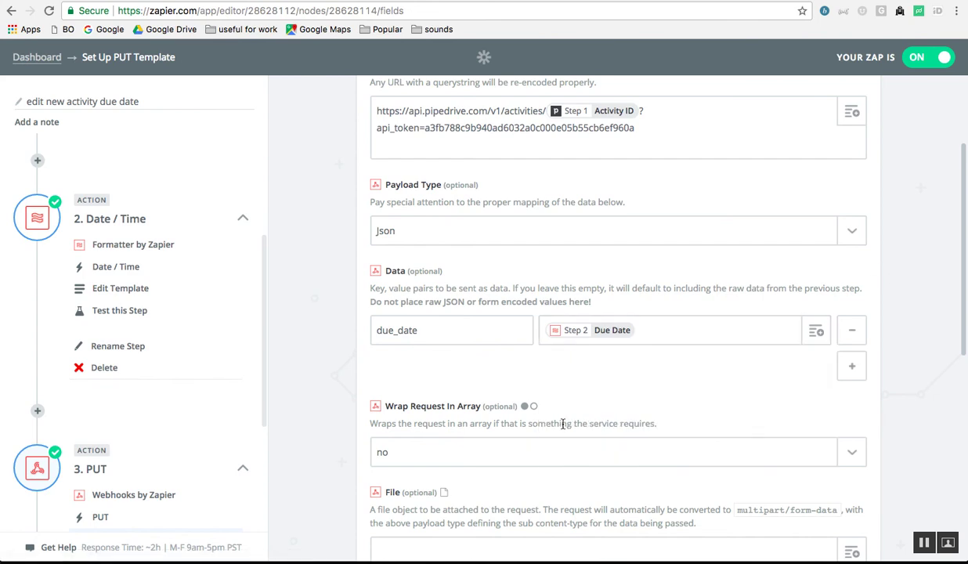
Step: Scroll down to the Headers and bring the Pipedrive Edit an activity docs back up
scroll(562, 423, "down", 5)
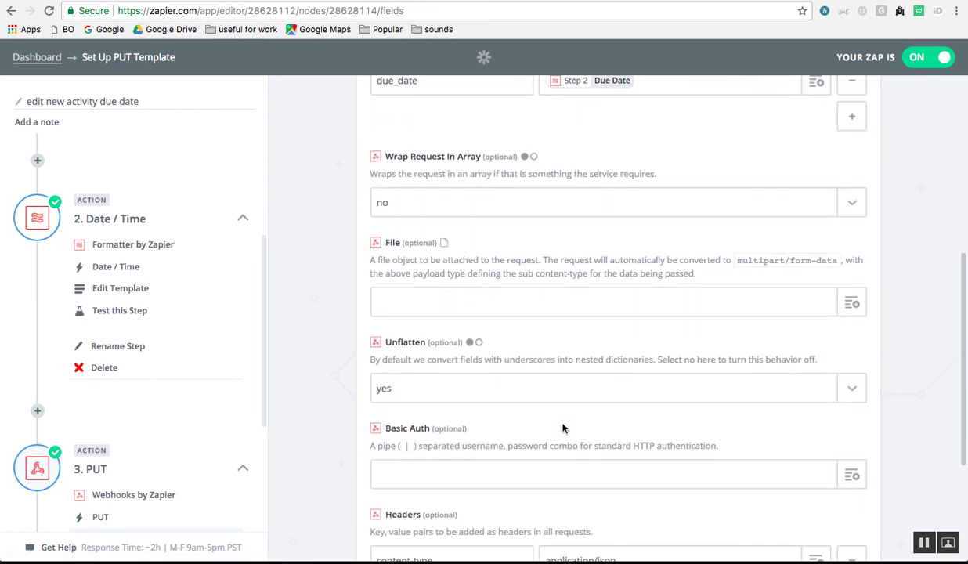
scroll(562, 428, "down", 3)
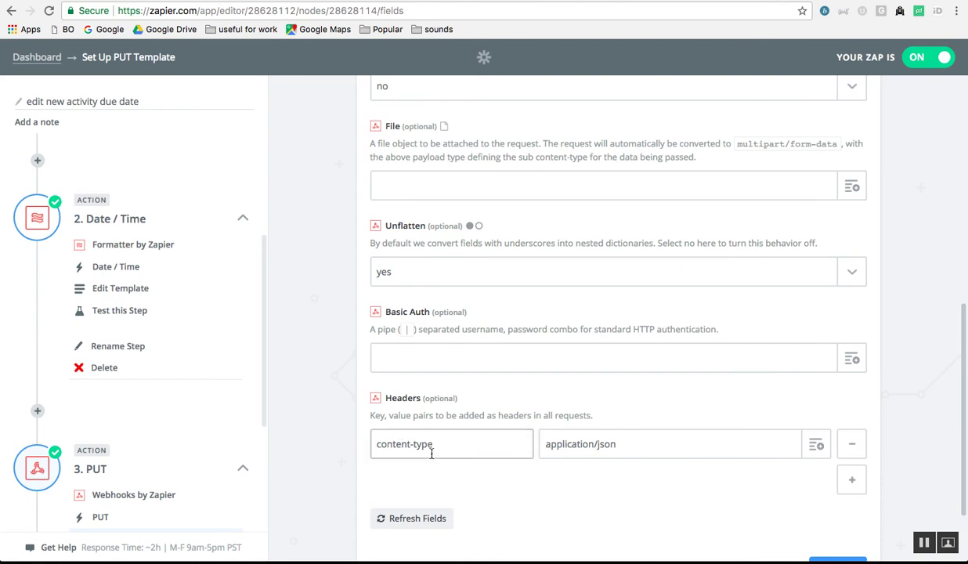
key("ctrl+Tab")
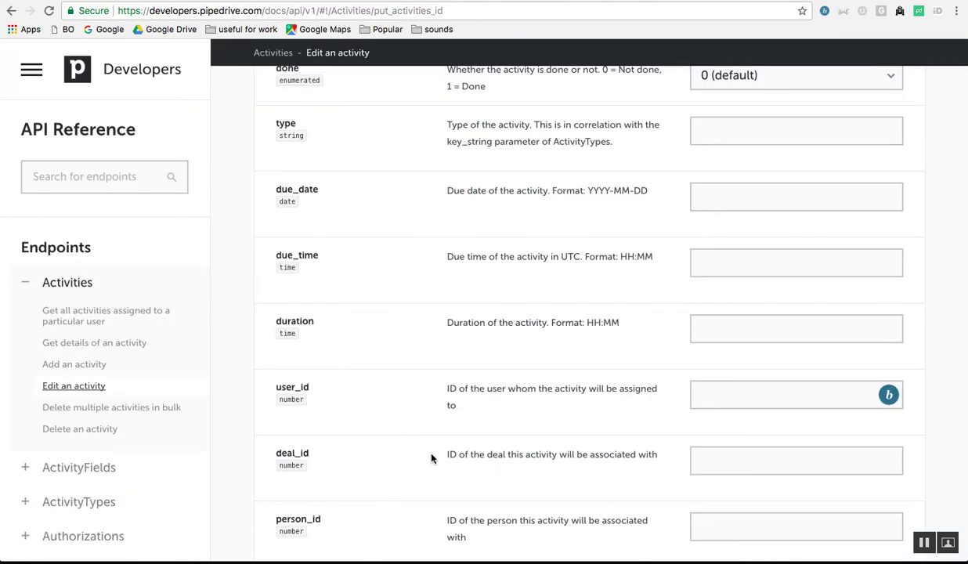
Step: Review the Edit an activity sample response (code 200, success true, due_date 2017-11-06), then return to Zapier
scroll(441, 331, "up", 1)
scroll(458, 346, "down", 5)
scroll(458, 345, "down", 4)
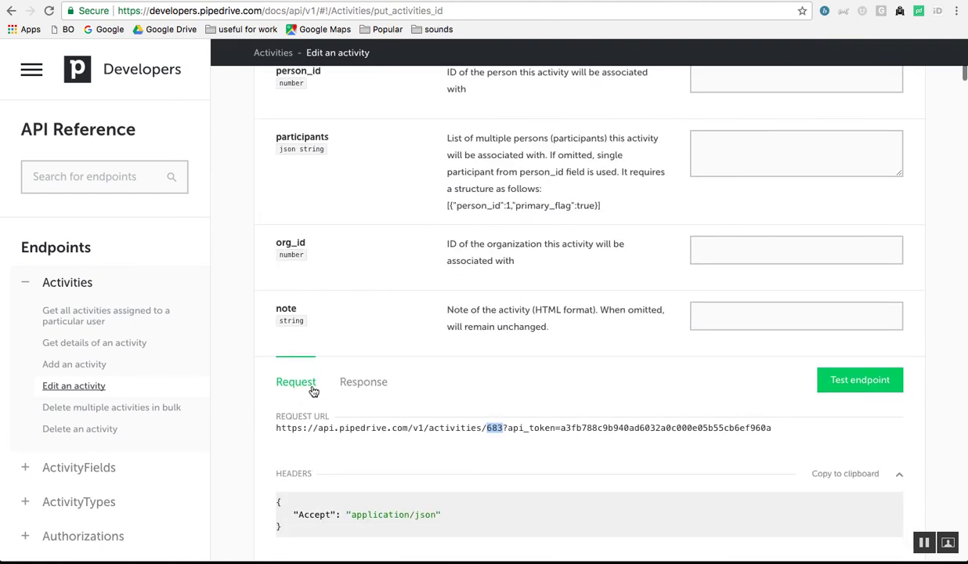
left_click(372, 384)
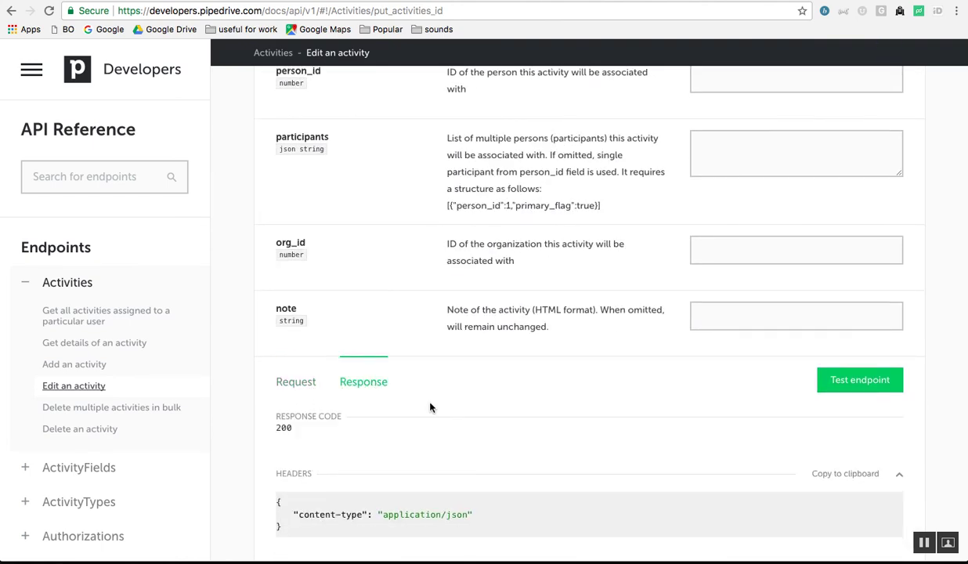
scroll(458, 423, "down", 3)
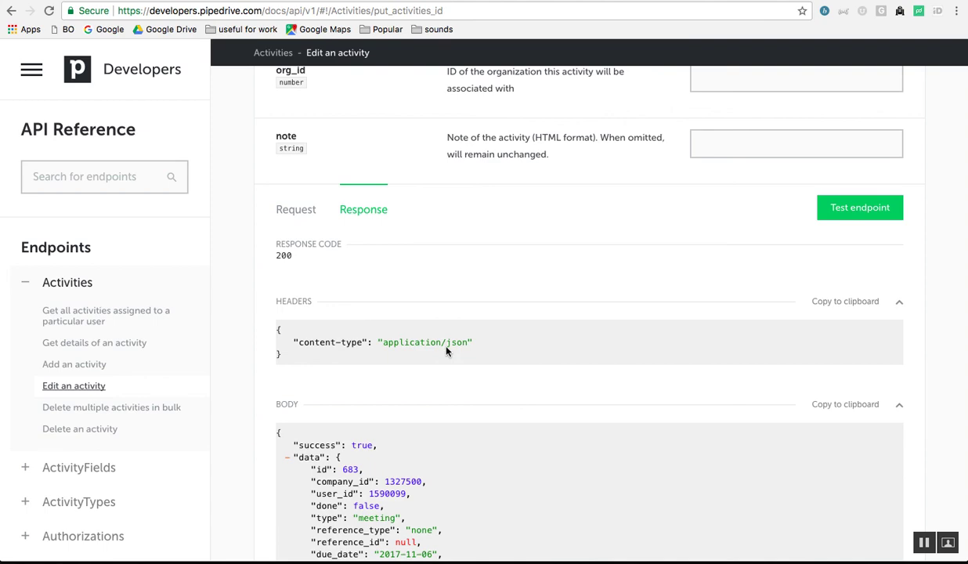
key("ctrl+Tab")
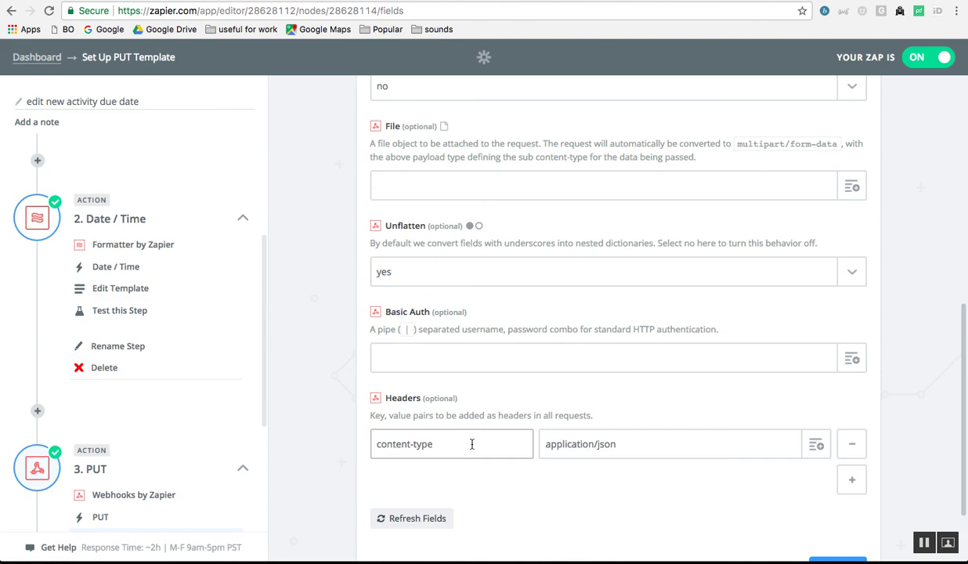
Step: Finish the PUT template and run the webhook test, which reports Test Successful
left_click(581, 436)
scroll(581, 438, "down", 2)
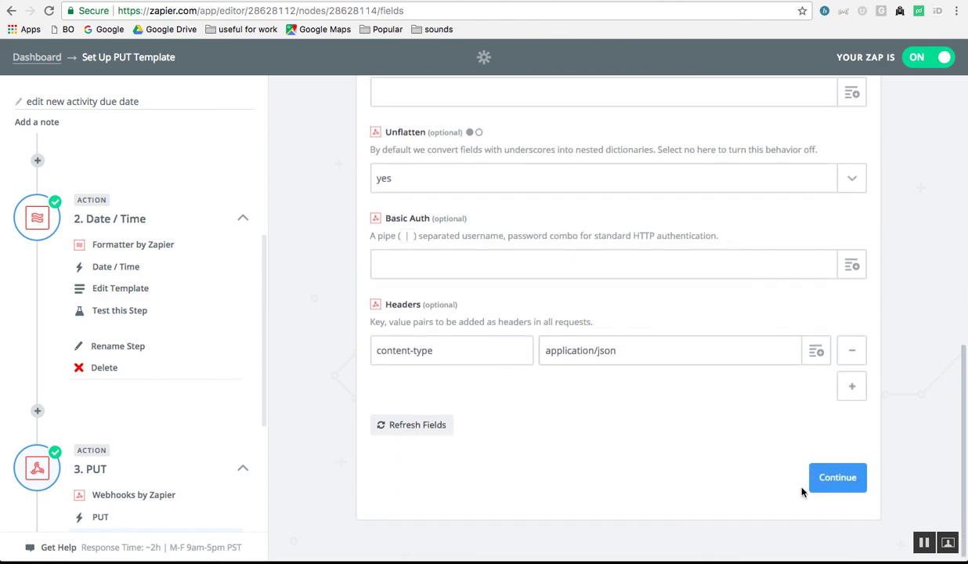
left_click(830, 490)
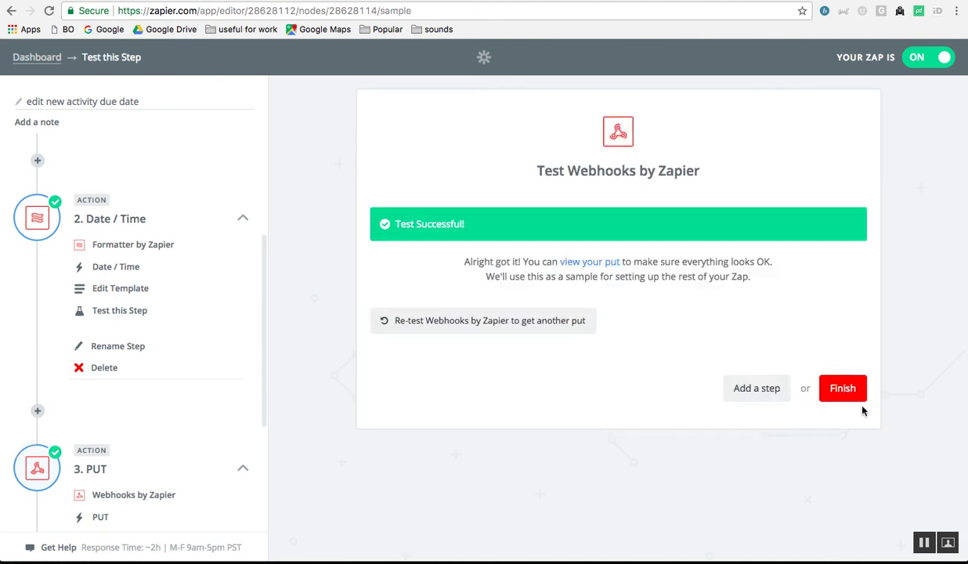
Step: View the activity data returned by the test PUT, then go to the Pipedrive activities list
left_click(586, 264)
scroll(578, 446, "down", 1)
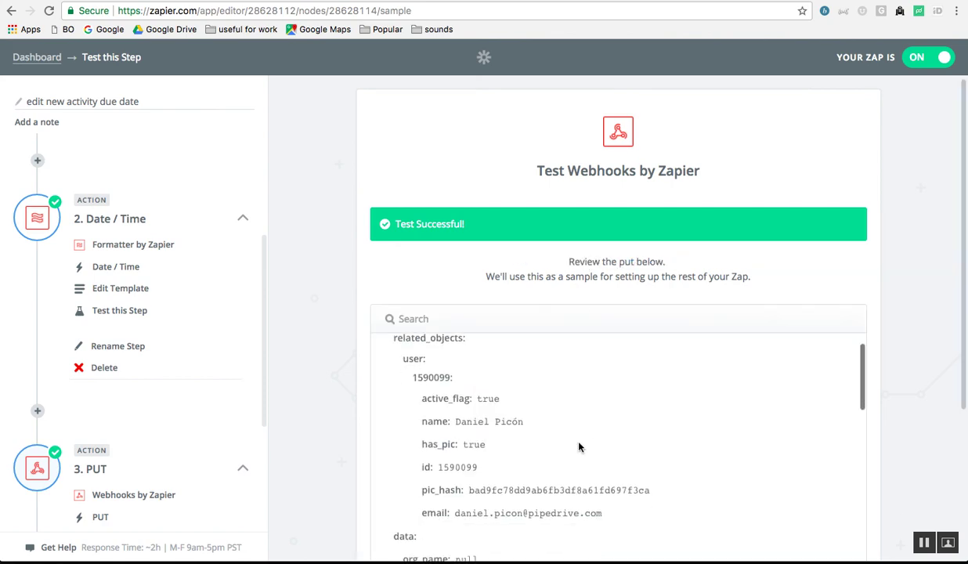
key("ctrl+Tab")
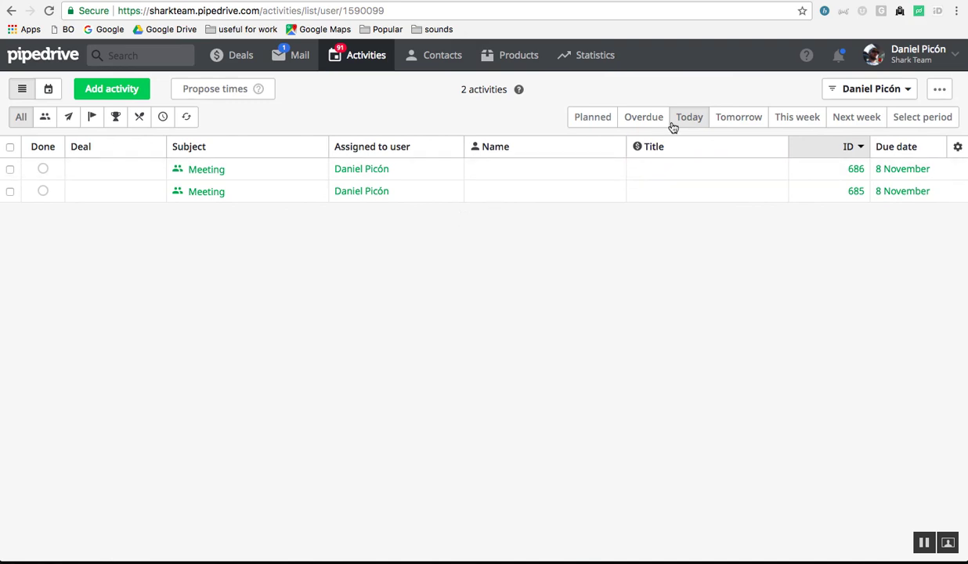
Step: Filter Pipedrive activities to Planned, confirming Test Zapier (ID 688) is due 8 December
left_click(593, 118)
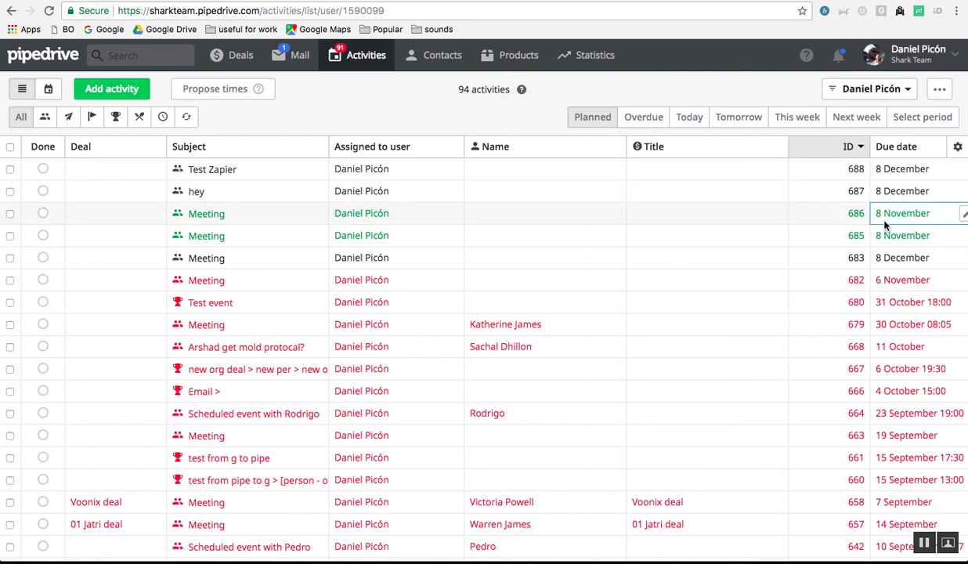
key("ctrl+Tab")
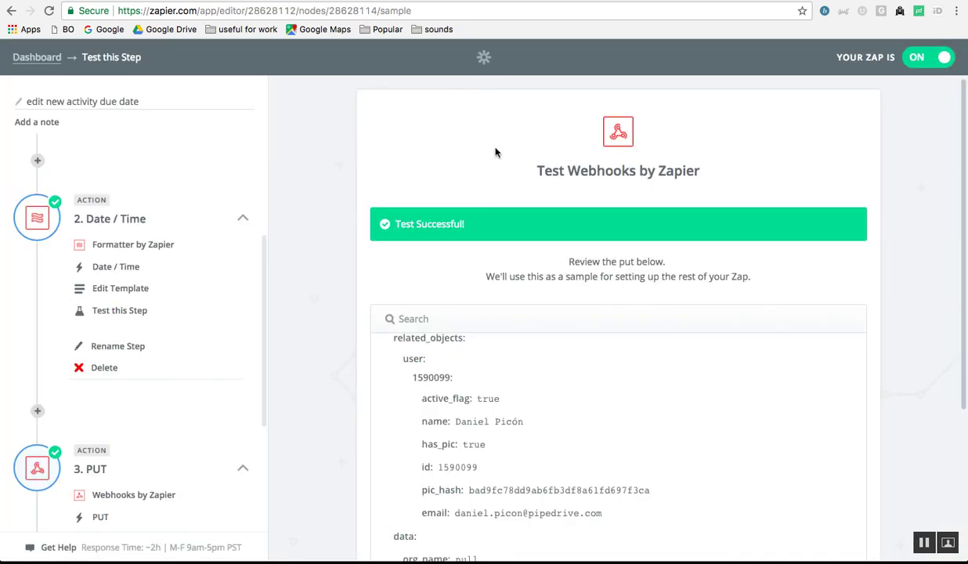
scroll(466, 396, "down", 5)
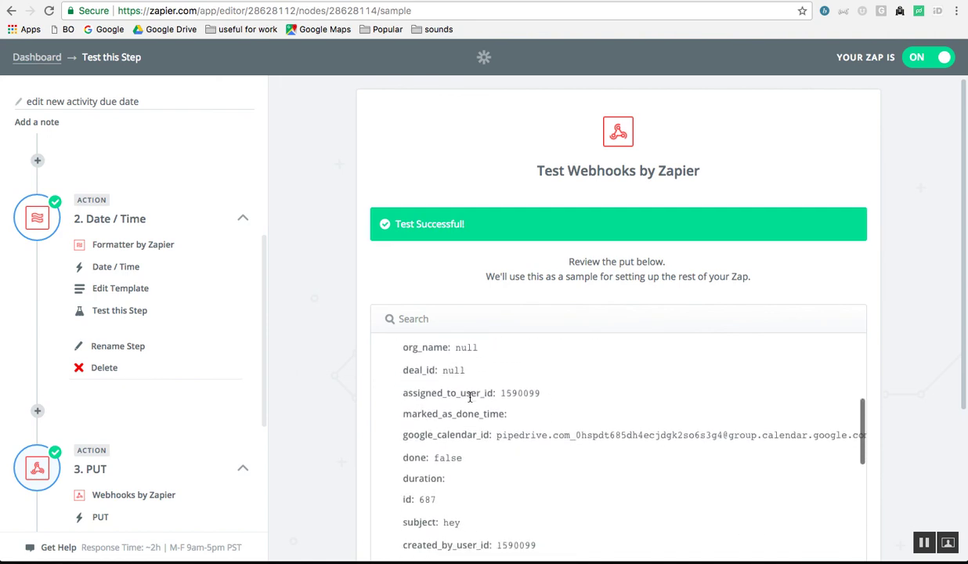
scroll(469, 399, "down", 2)
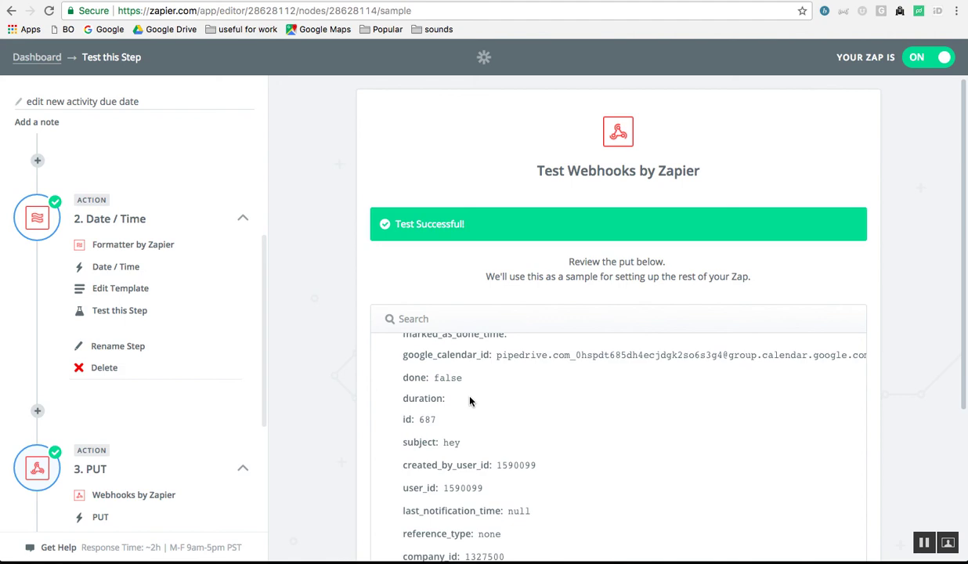
scroll(191, 305, "up", 5)
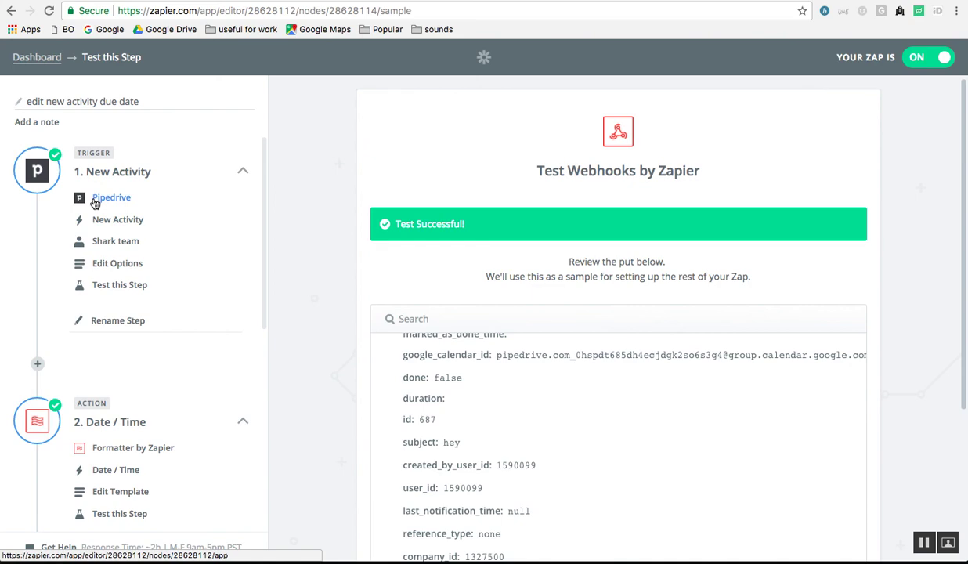
scroll(94, 202, "down", 10)
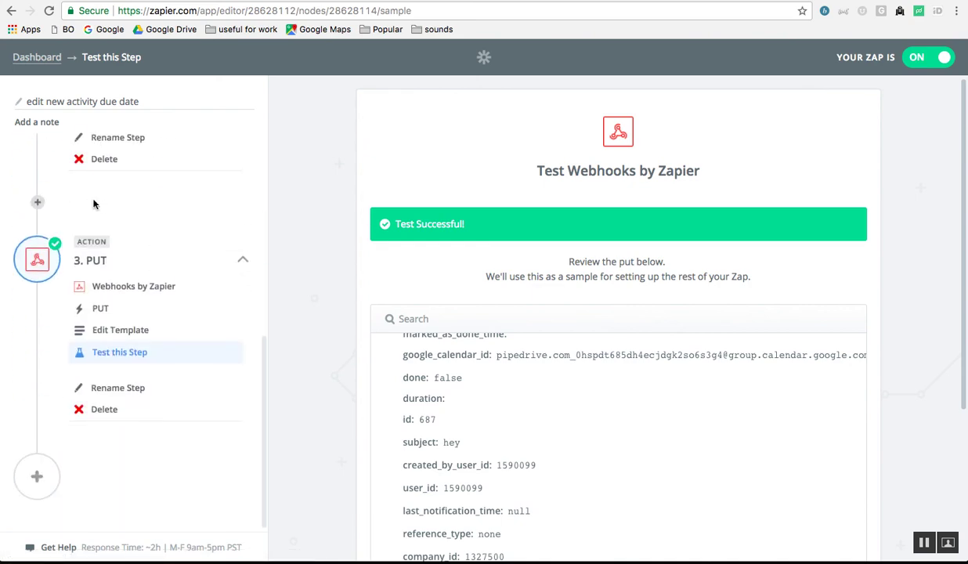
scroll(538, 394, "down", 5)
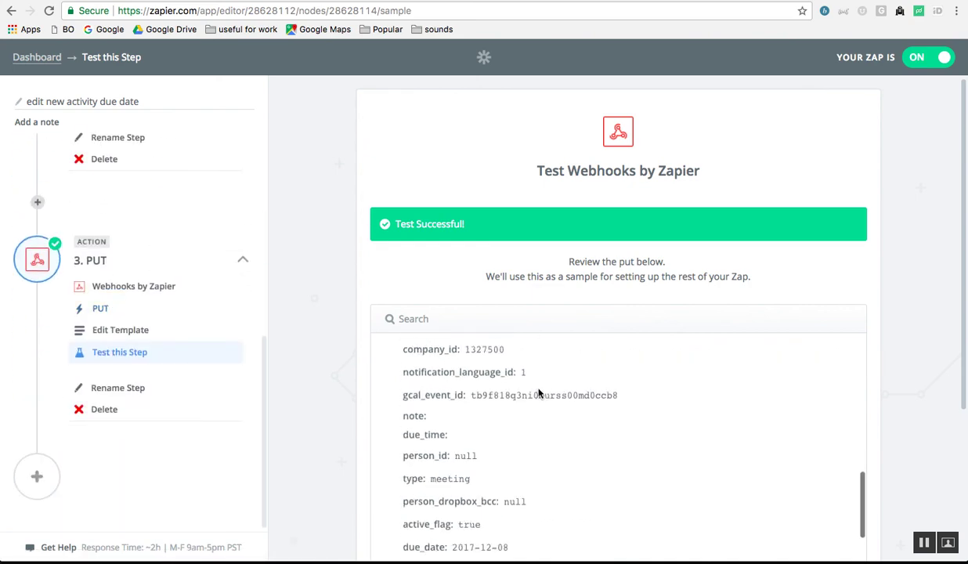
scroll(449, 278, "down", 5)
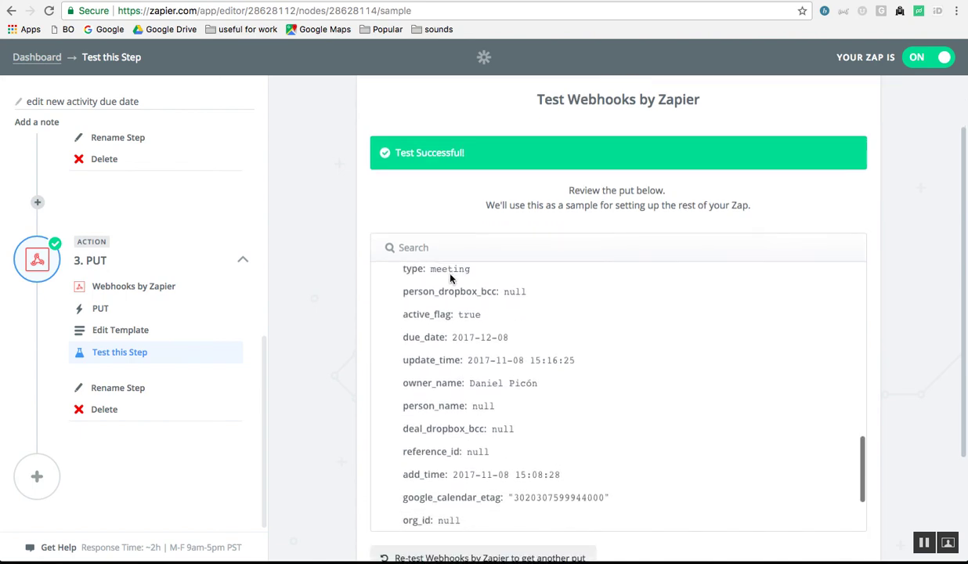